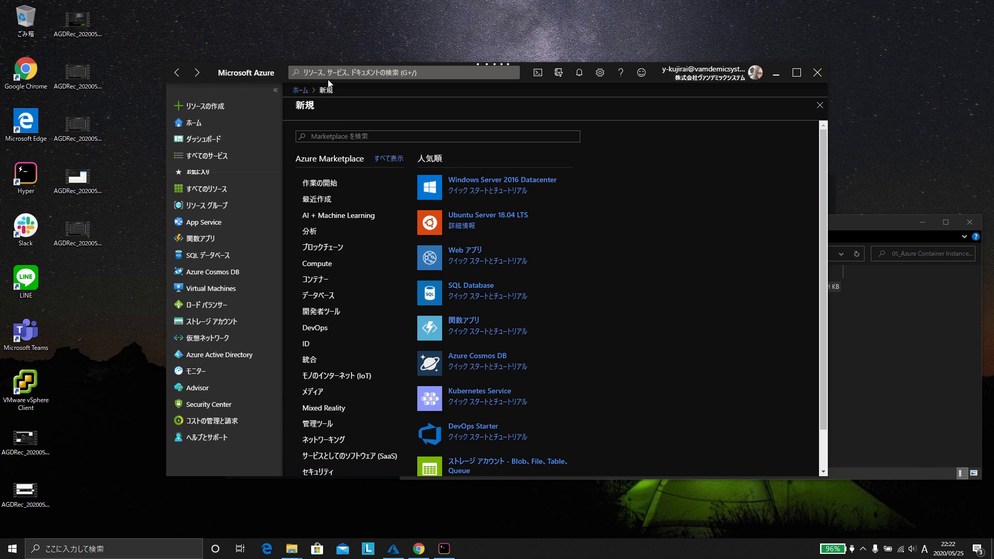
Search the portal for コンテナ, open the コンテナー インスタンス service and start creating a container instance
left_click(311, 73)
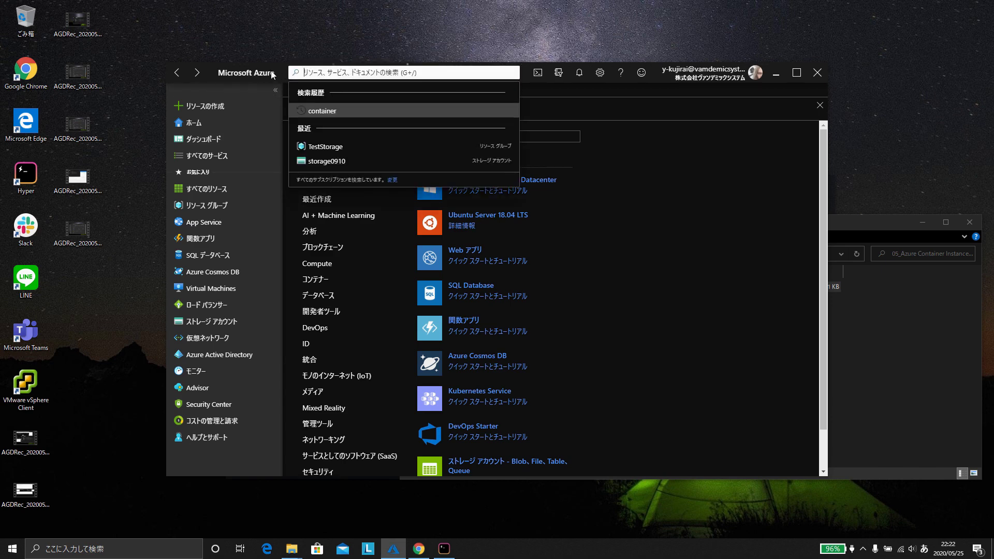
type("コンテナ")
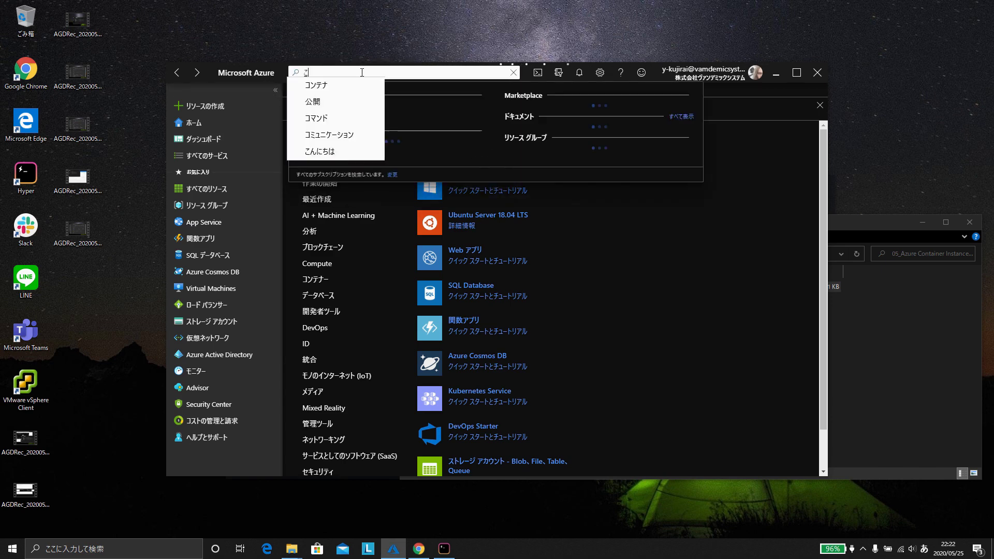
key("Return")
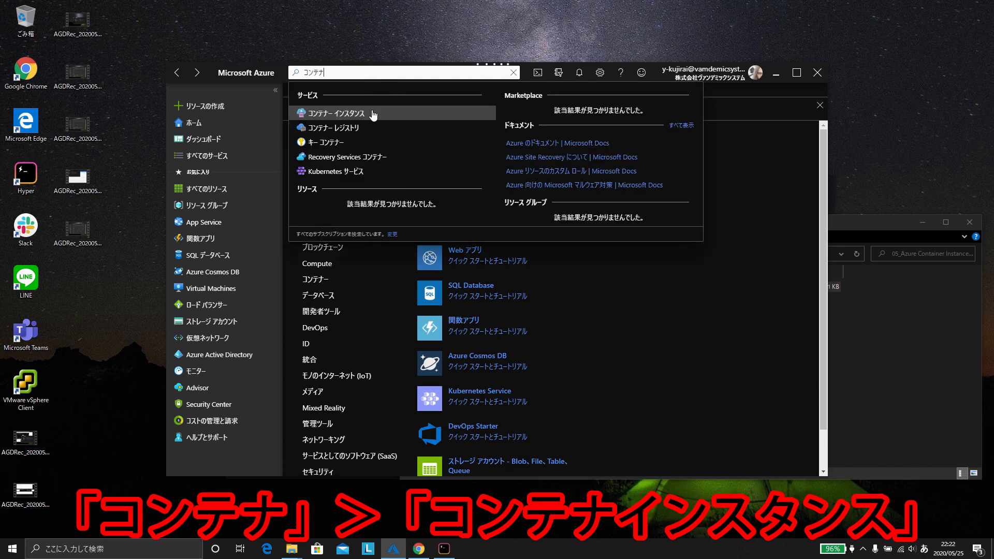
left_click(330, 117)
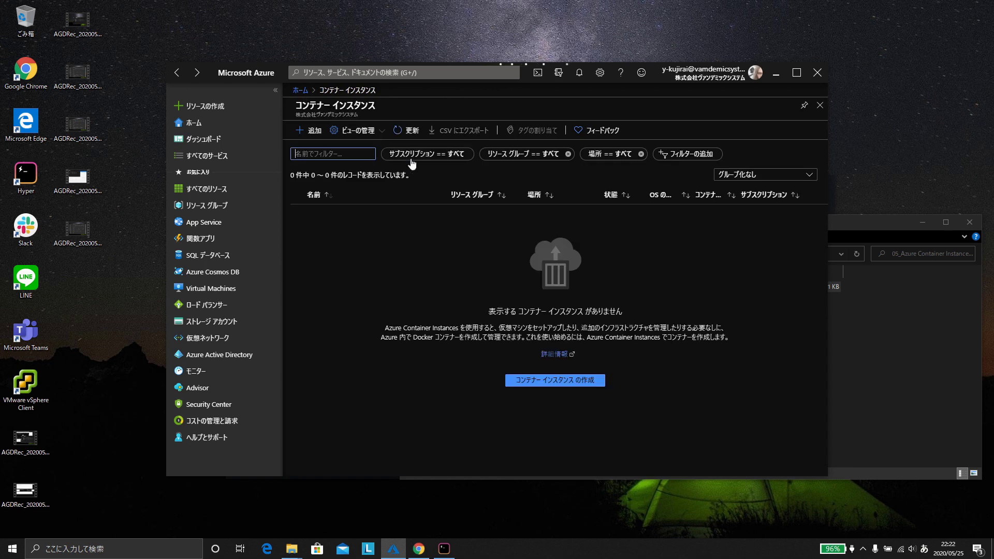
left_click(547, 382)
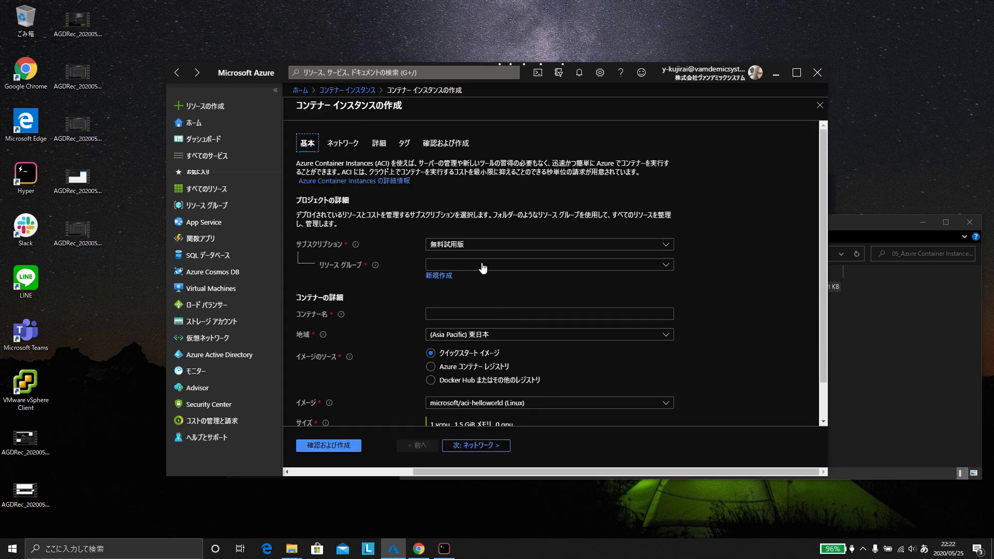
Create a new resource group named Container for the container instance
left_click(449, 278)
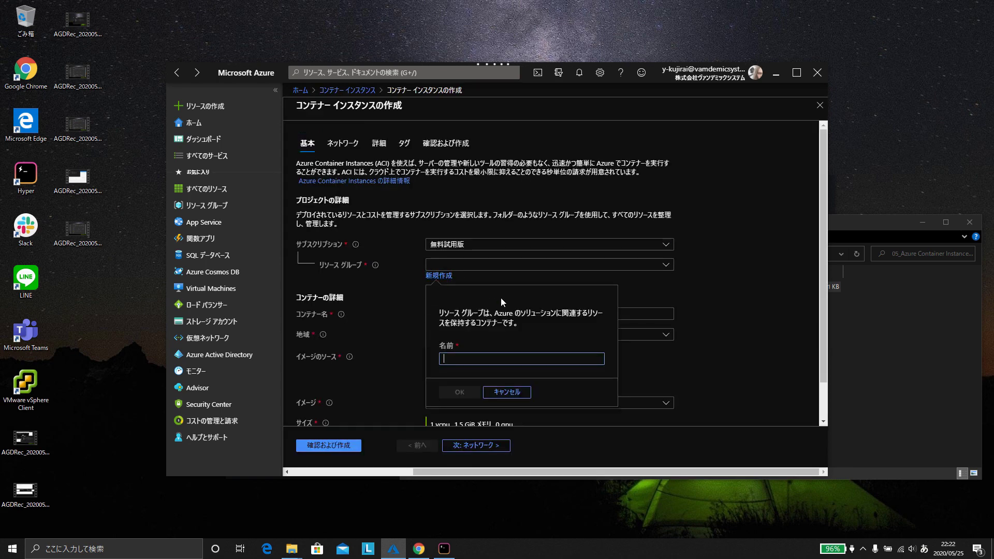
key("Zenkaku_Hankaku")
type("Container")
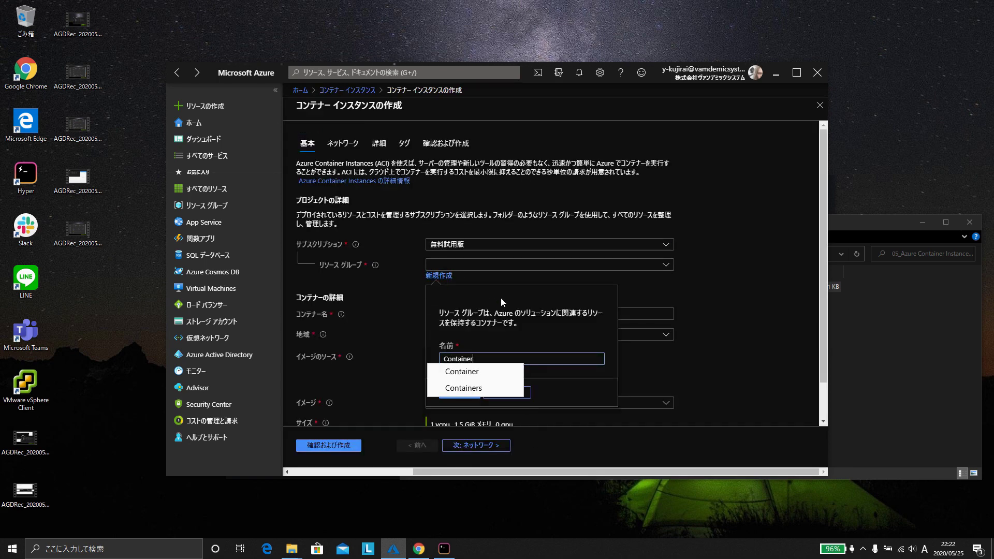
left_click(461, 393)
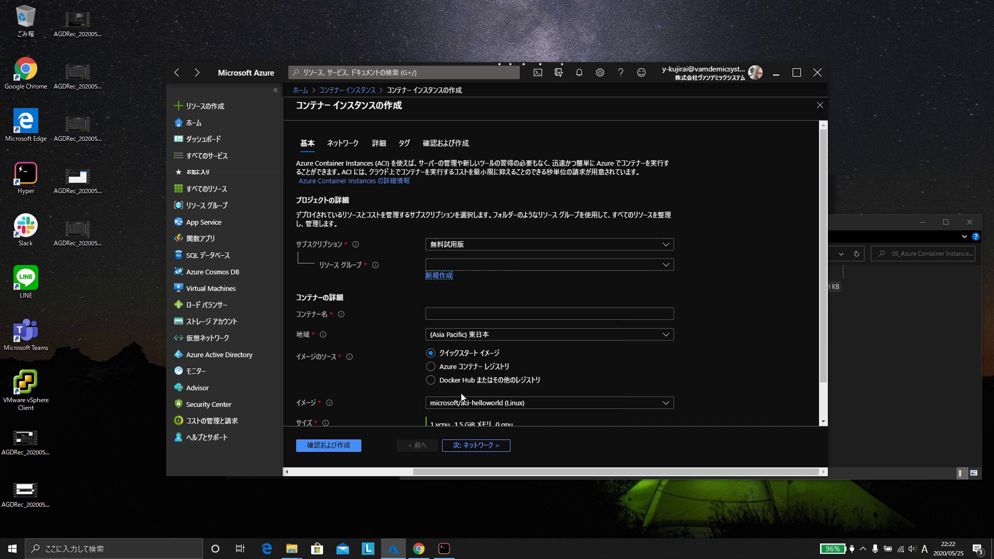
Name the container test and choose the quickstart image microsoft/aci-helloworld (Linux)
scroll(489, 325, "down", 1)
left_click(473, 281)
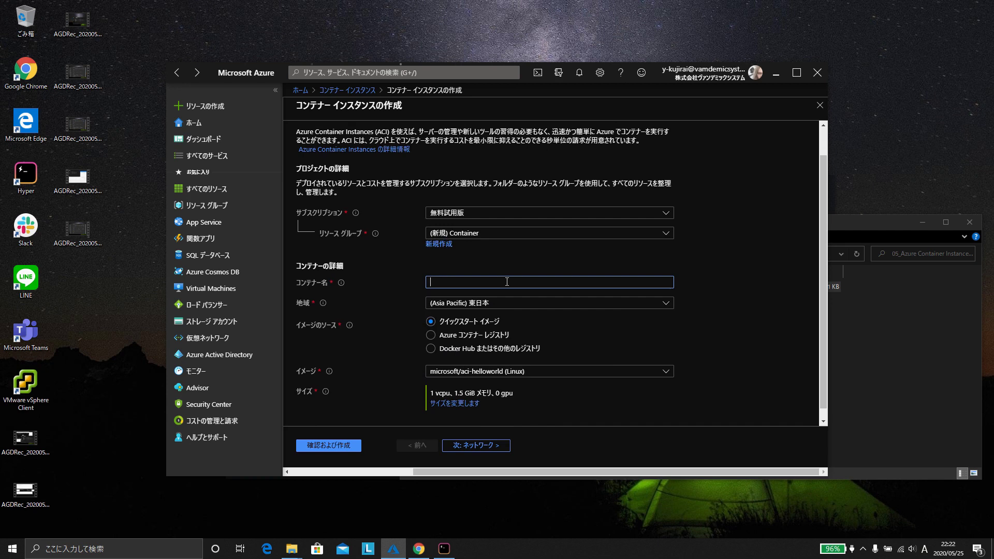
type("aa")
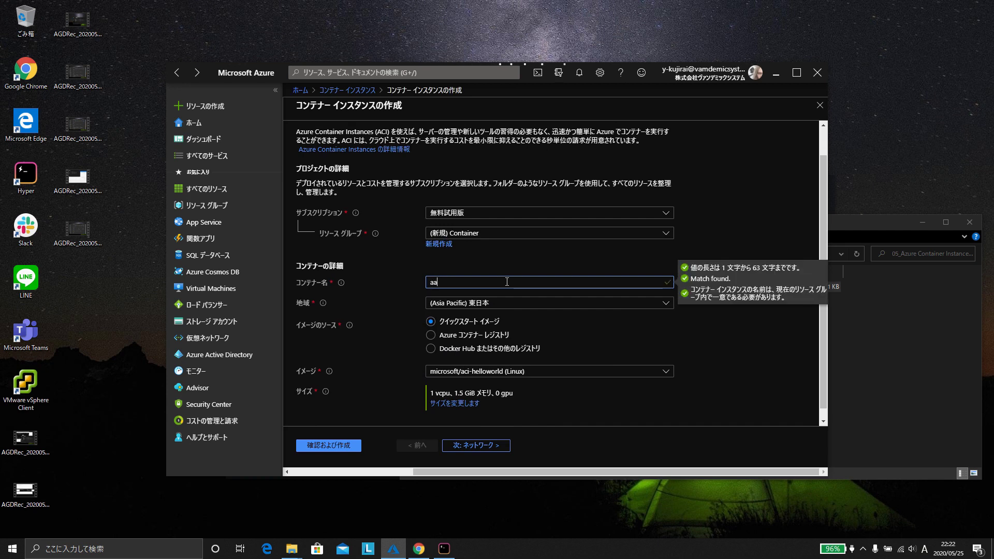
key("BackSpace")
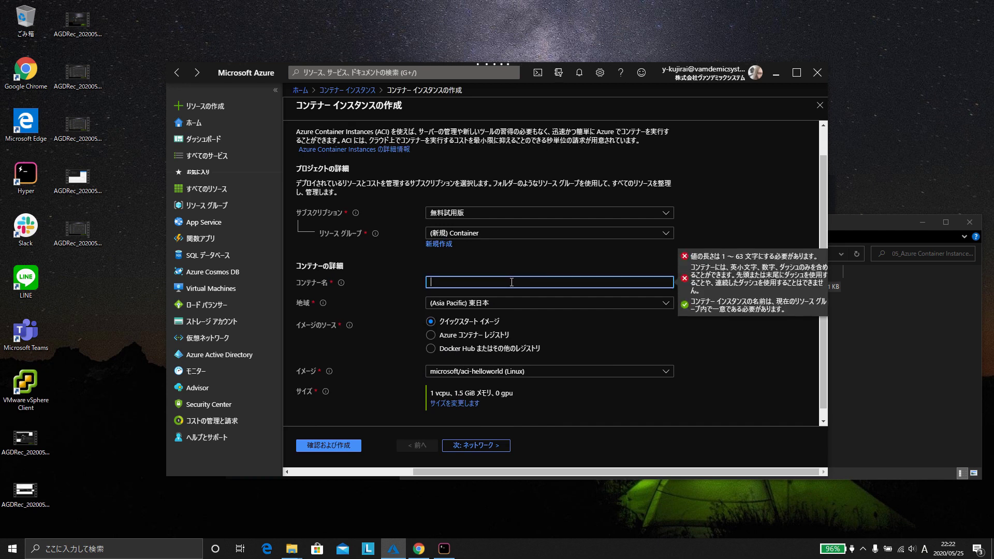
type("test")
scroll(514, 282, "down", 1)
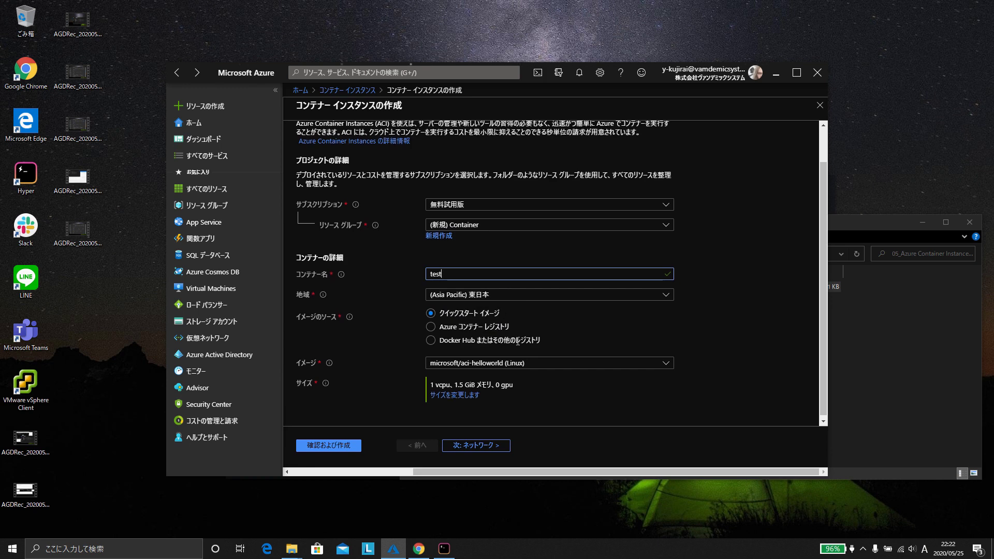
left_click(524, 364)
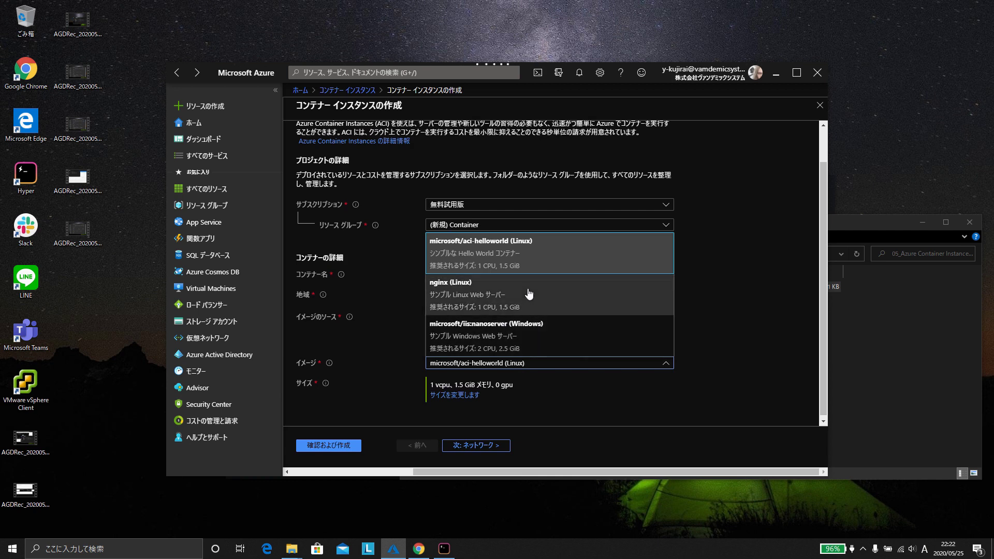
left_click(532, 262)
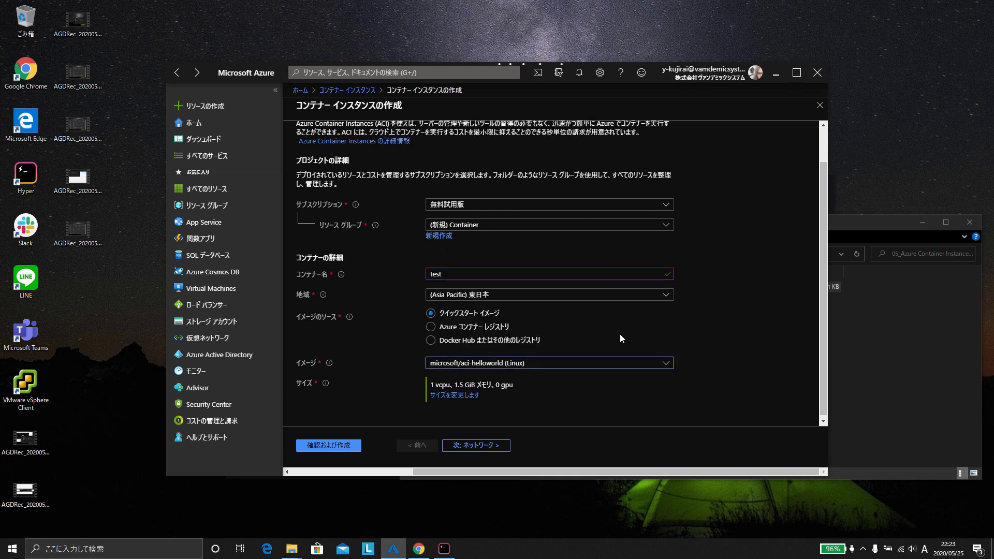
Go to the network settings, keep the パブリック network type and set the DNS name label to test0910
left_click(499, 446)
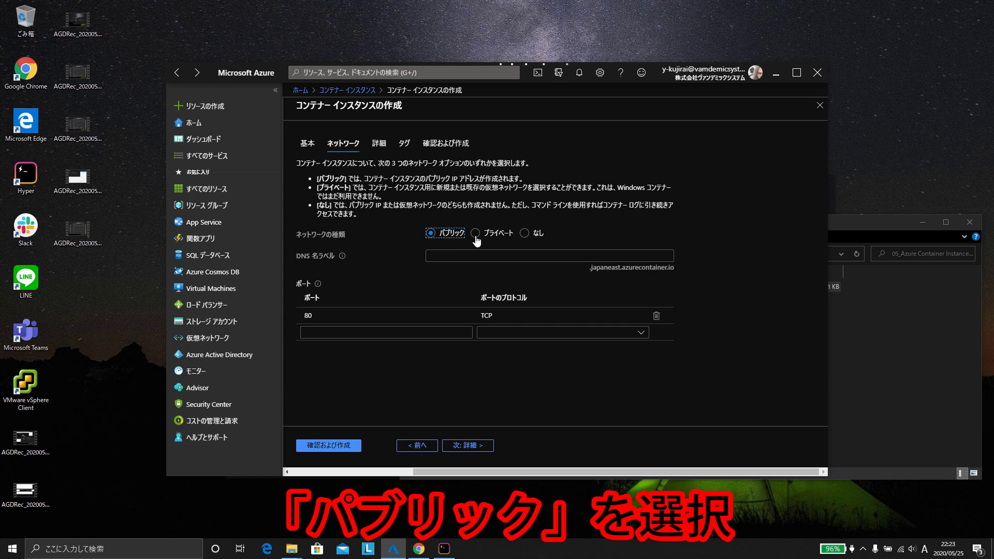
left_click(489, 255)
type("test0910")
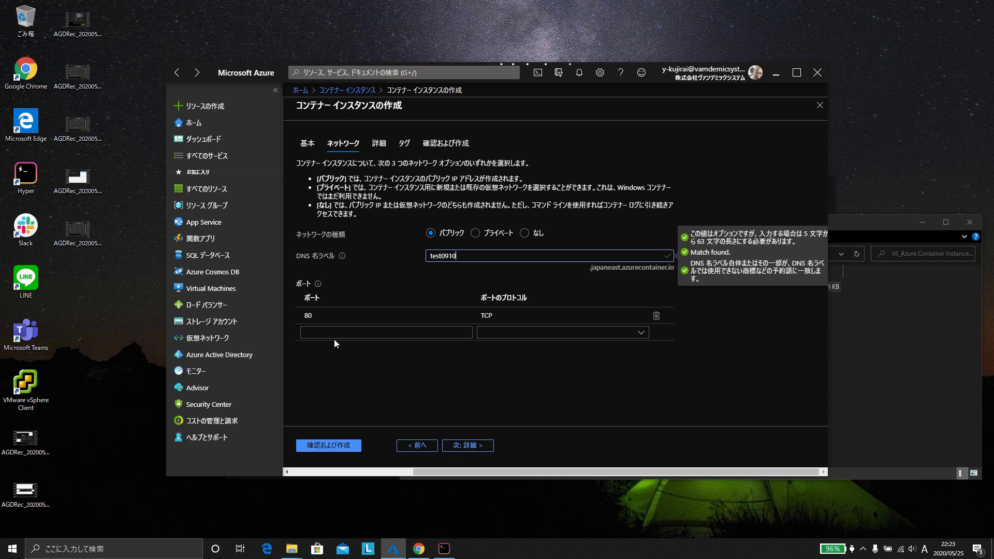
Keep the default advanced and tag settings, and create the container instance from the review page
left_click(477, 451)
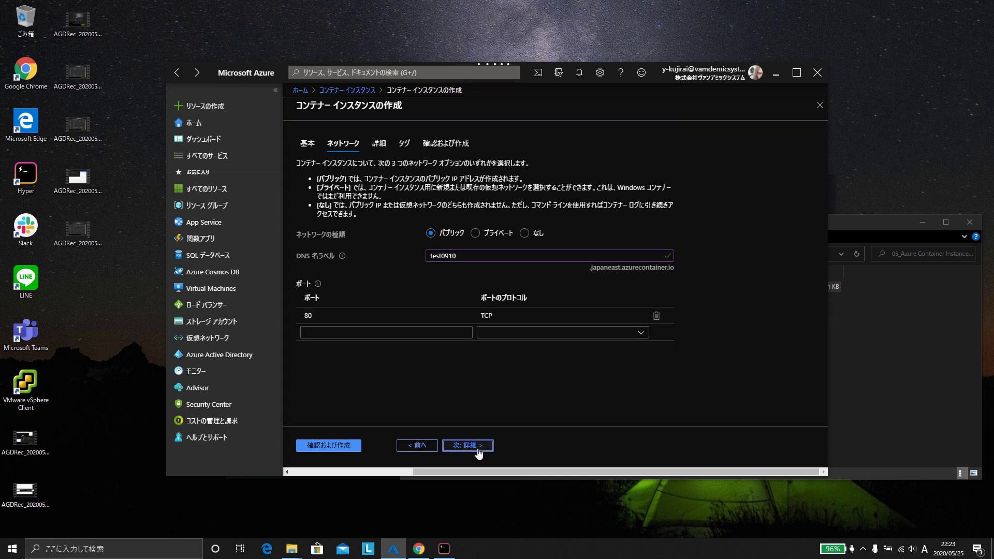
left_click(479, 449)
left_click(479, 448)
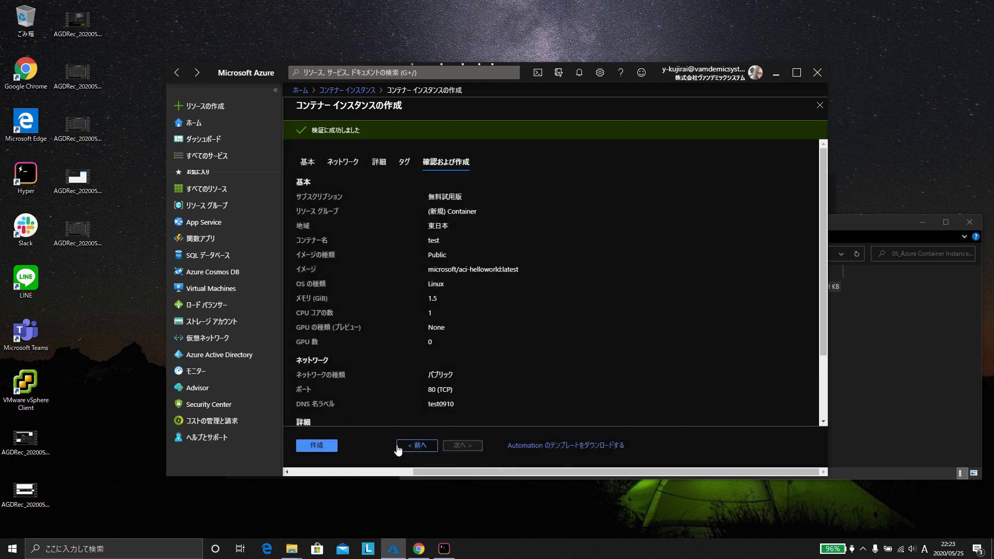
left_click(325, 444)
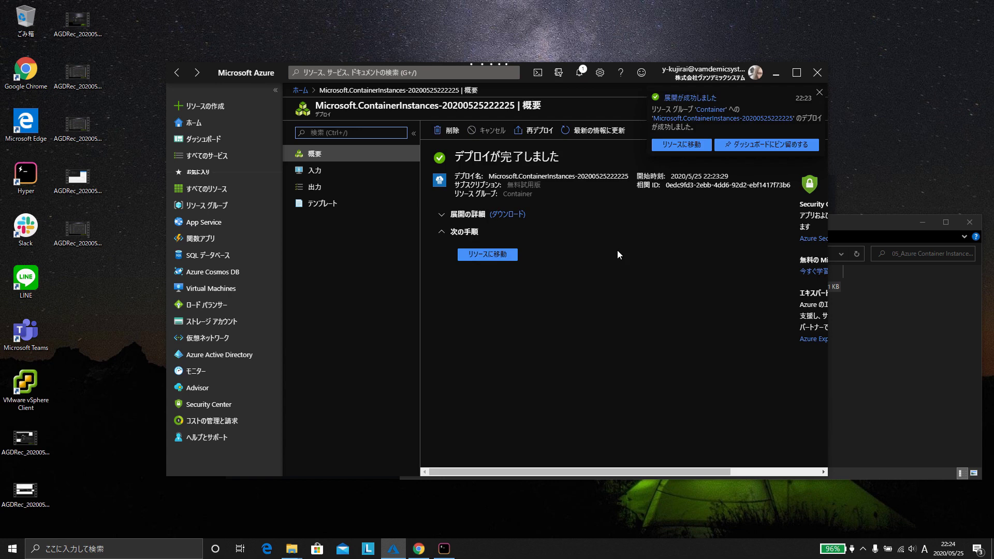
Open the deployed container instance's overview and copy its FQDN to the clipboard
left_click(508, 256)
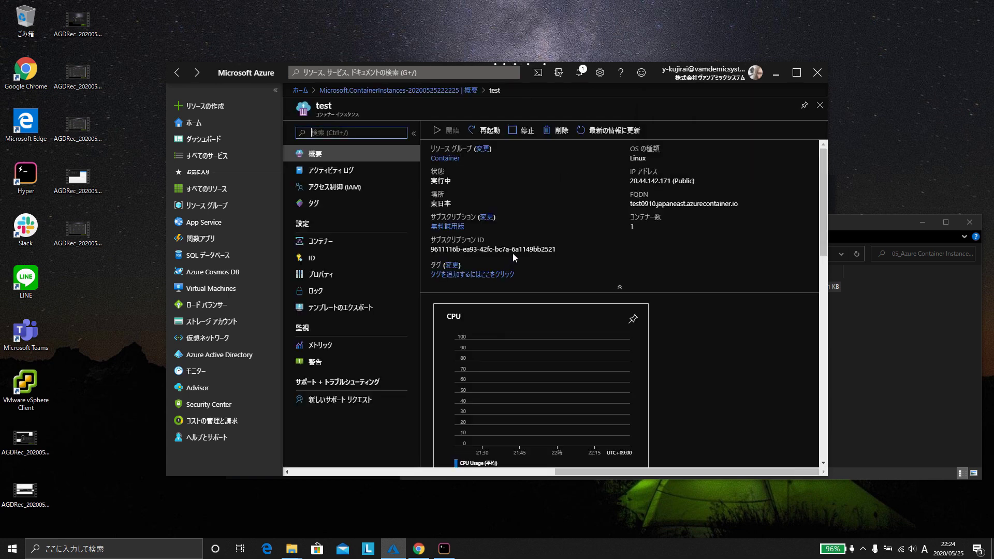
mouse_move(683, 205)
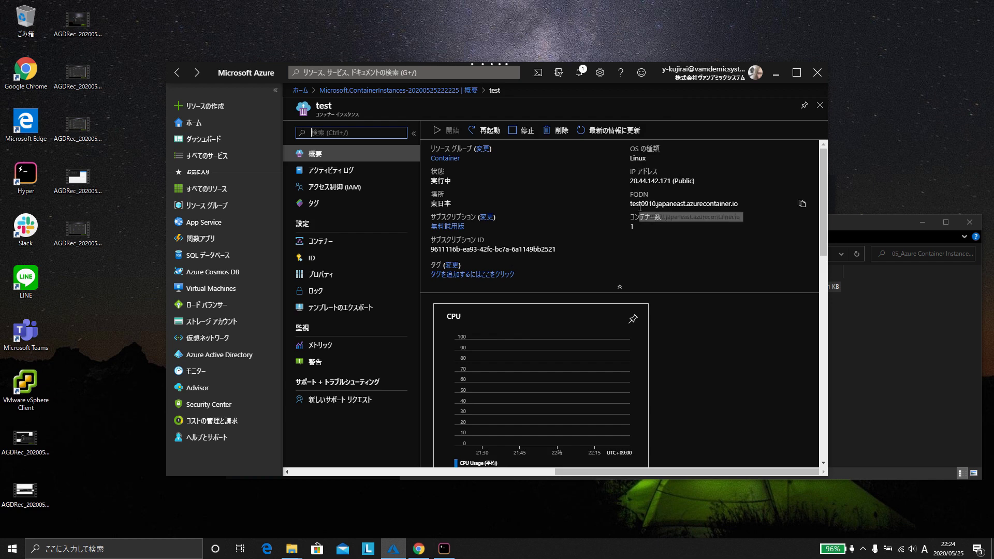
left_click(802, 204)
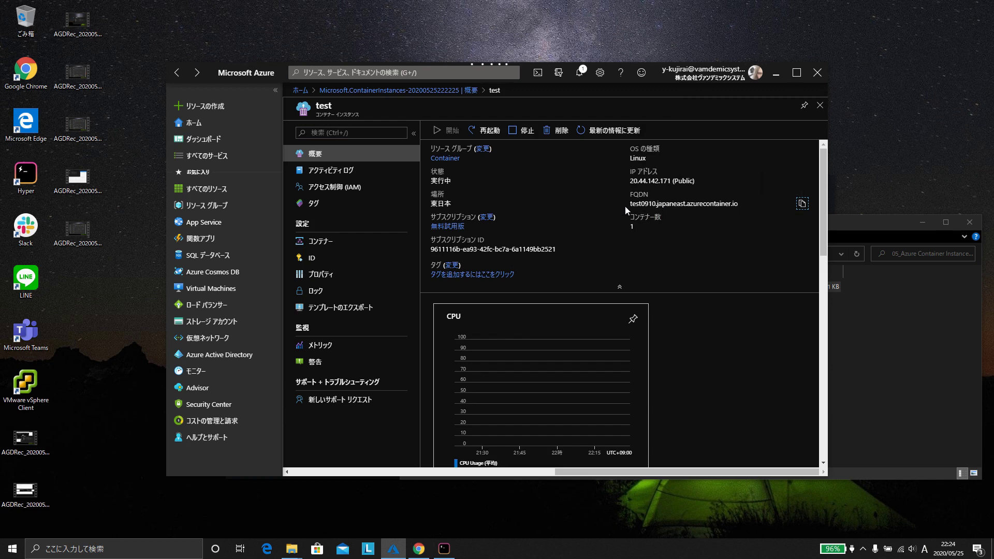
left_click(802, 205)
Switch to Microsoft Edge and load the copied container address
key("super")
type("ed")
key("Return")
left_click(454, 58)
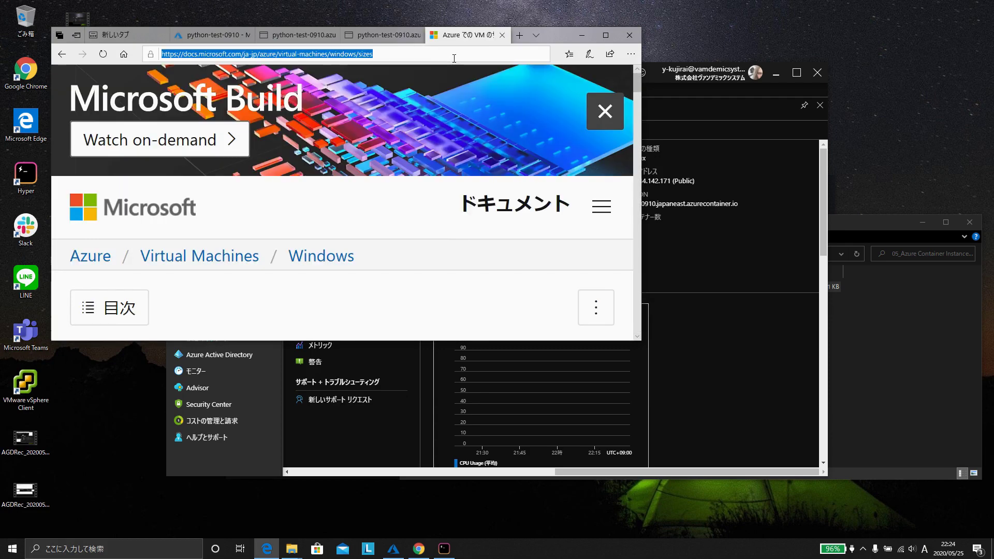
key("ctrl+v")
key("Return")
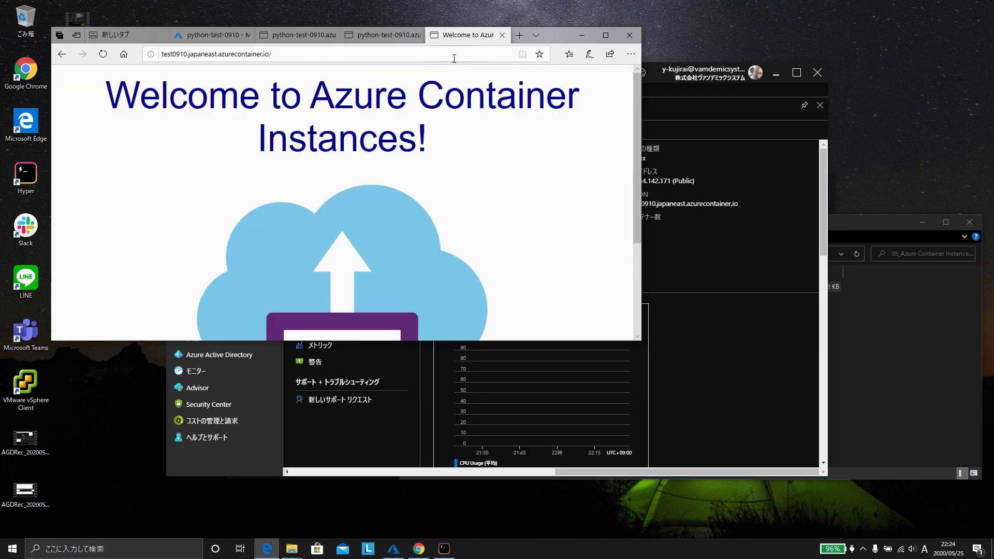
Examine the container's web page from top to bottom and enlarge the browser window
left_click(455, 58)
left_click(454, 56)
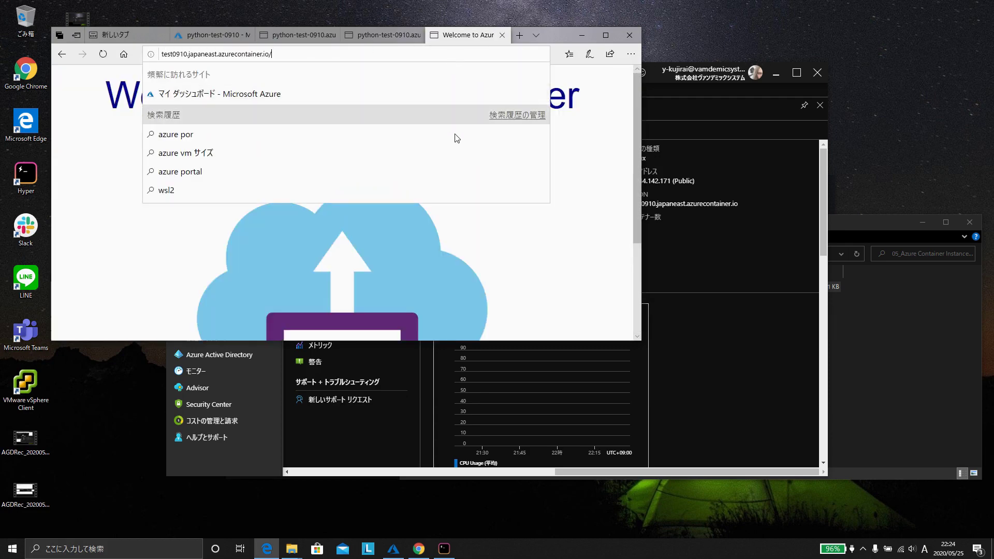
left_click(568, 176)
scroll(474, 185, "down", 3)
scroll(475, 185, "up", 3)
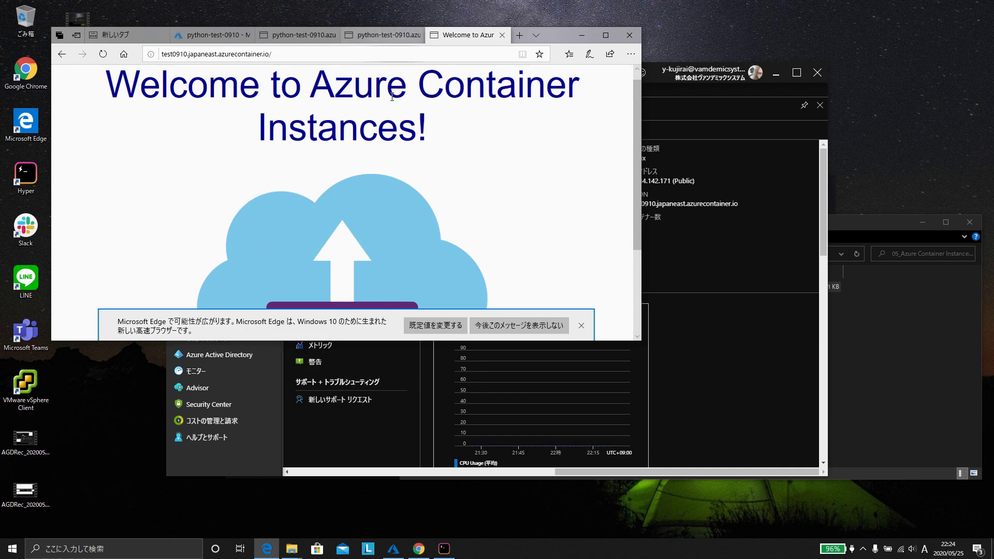
scroll(383, 112, "down", 3)
scroll(383, 111, "up", 3)
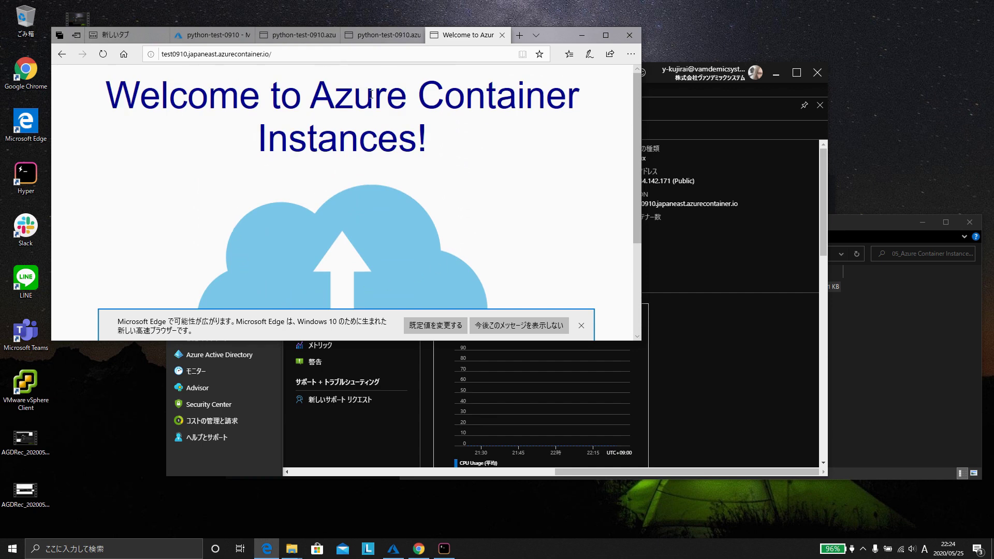
left_click_drag(642, 340, 674, 460)
Return to the Azure portal and view the new container in the コンテナー インスタンス list
left_click(694, 445)
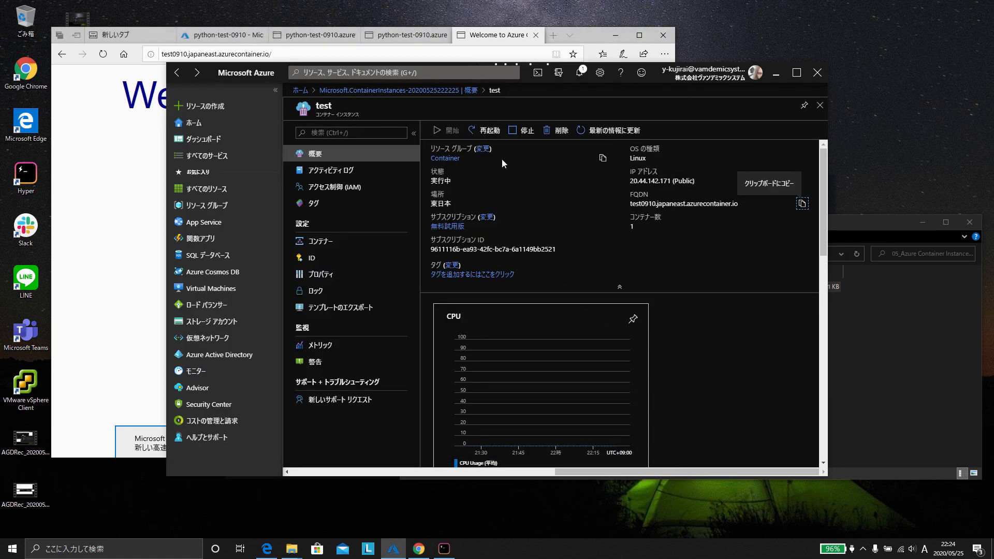
left_click(297, 90)
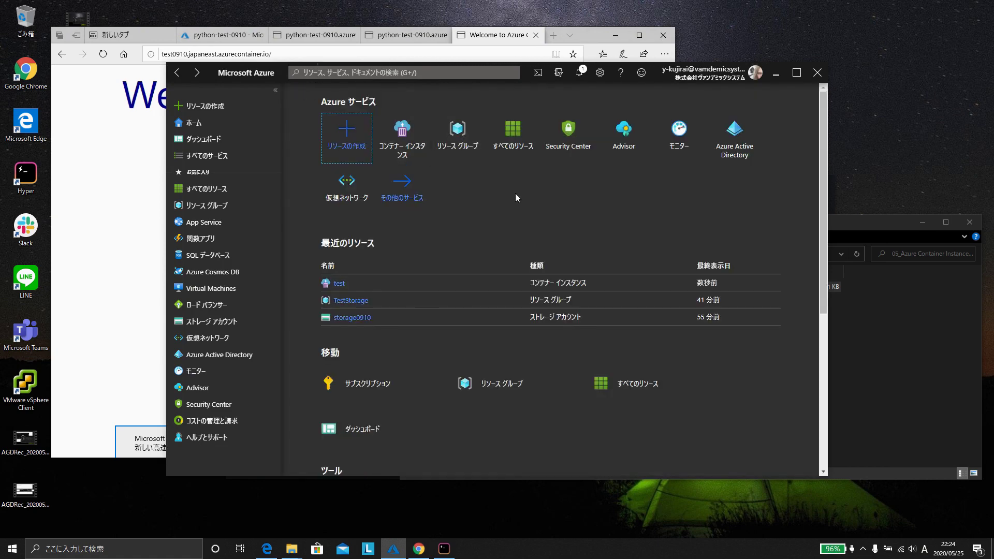
left_click(414, 142)
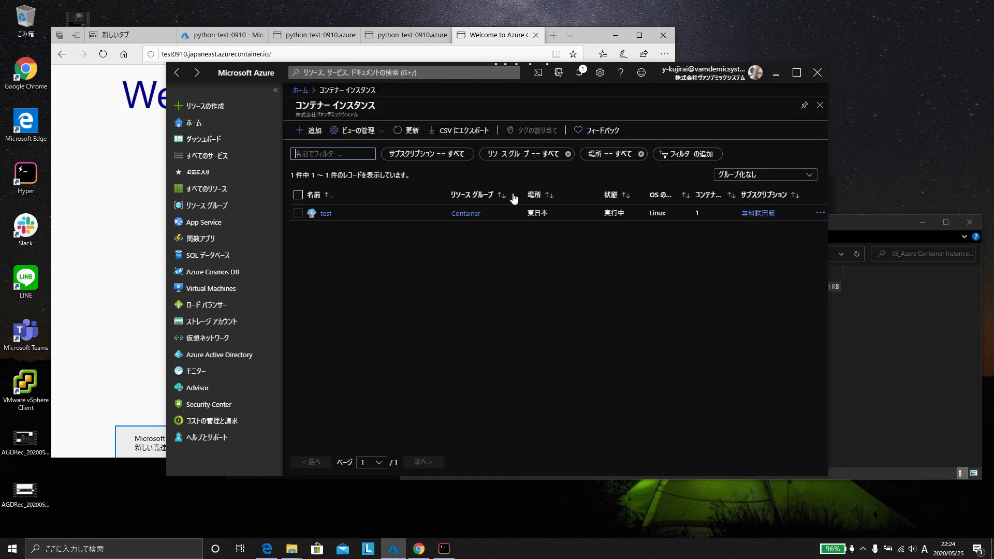
left_click(325, 213)
Switch to the Hyper terminal, clear it and run sudo docker pull for the nginx-test:v1 image in the user's Docker Hub namespace
left_click(444, 549)
key("ctrl+l")
key("Return")
key("Return")
type("sudo docker pull yuta0910/nginx-test:v1")
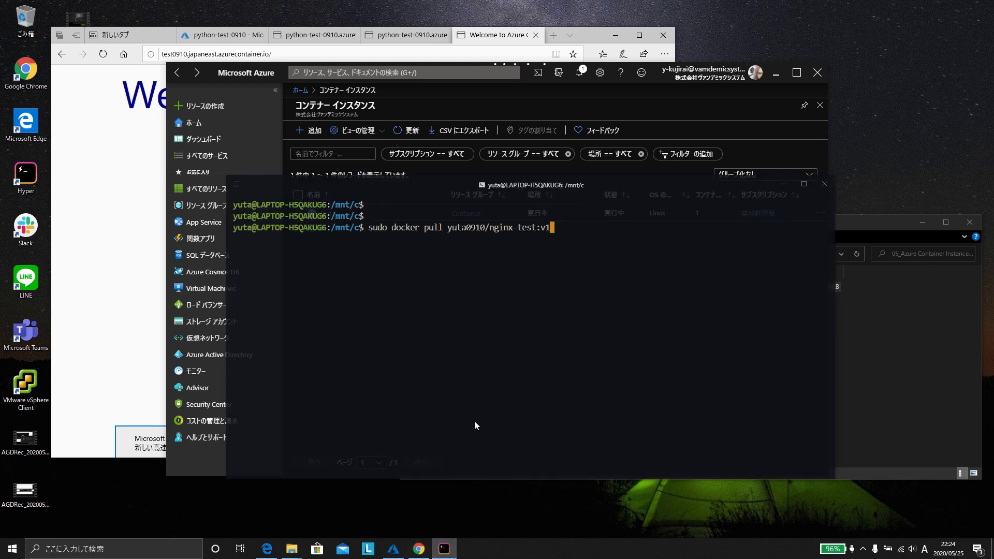
key("Return")
Switch to Chrome and compare the nginx-test repository's v1 tag on Docker Hub with the terminal's pull output
key("alt+Tab")
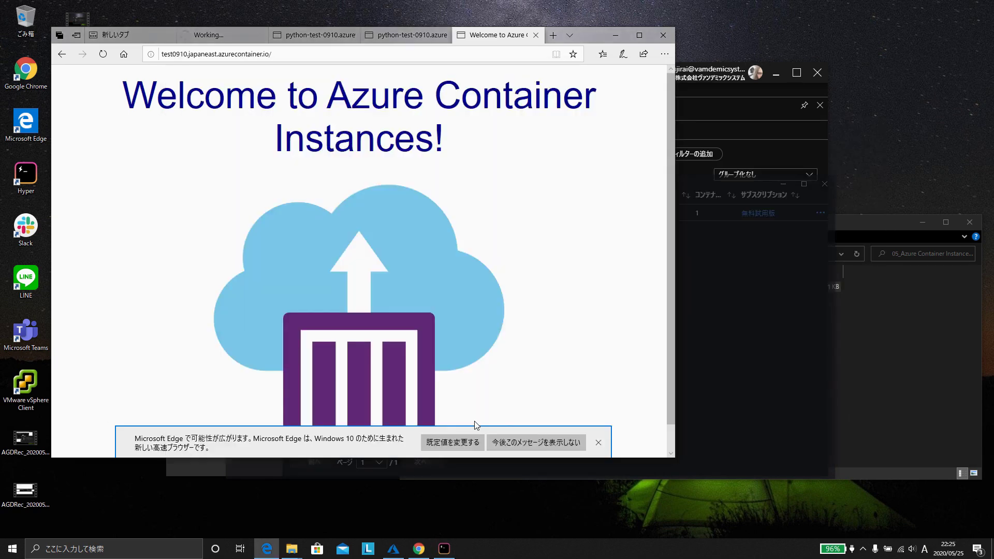
key("alt+Tab")
key("alt+Tab")
key("alt+Tab")
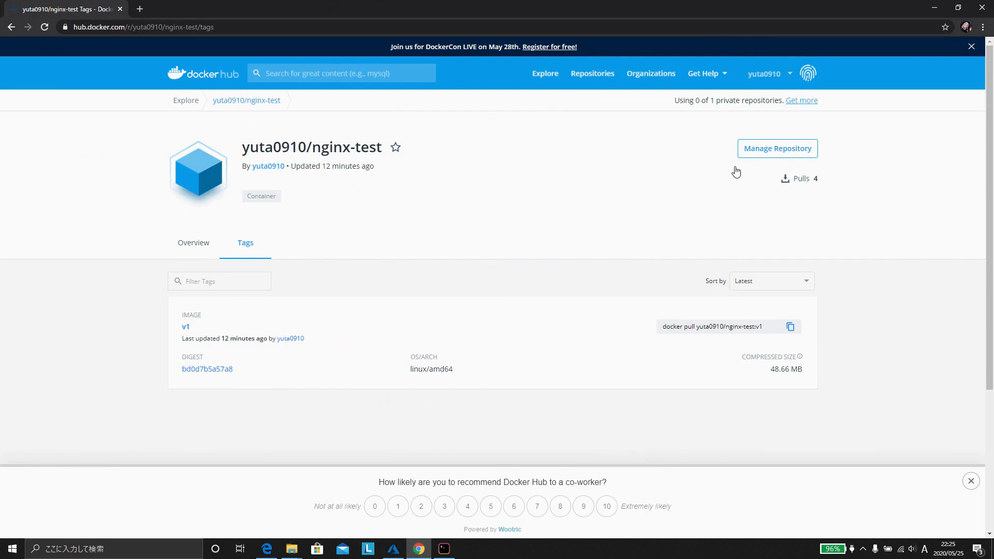
key("alt+Tab")
key("alt+Tab")
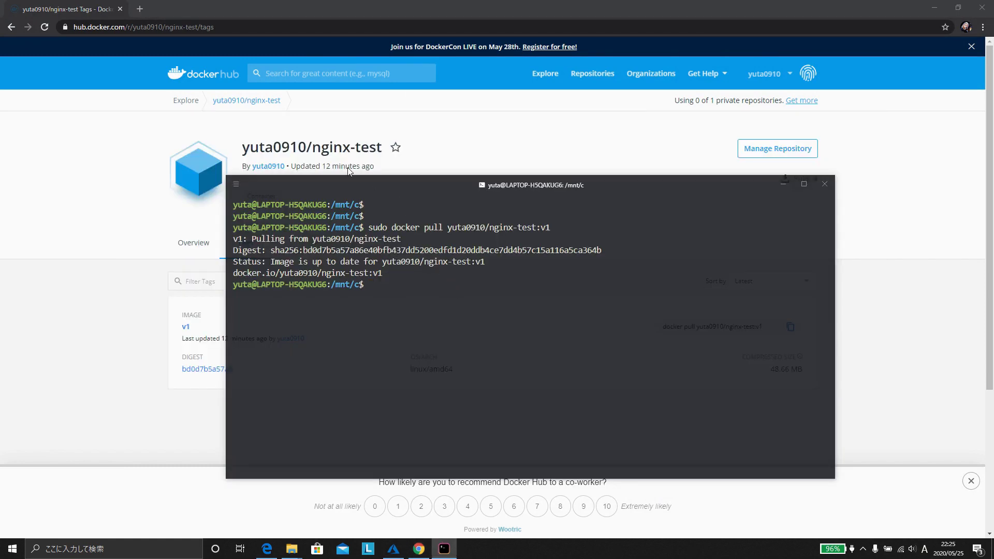
left_click(320, 175)
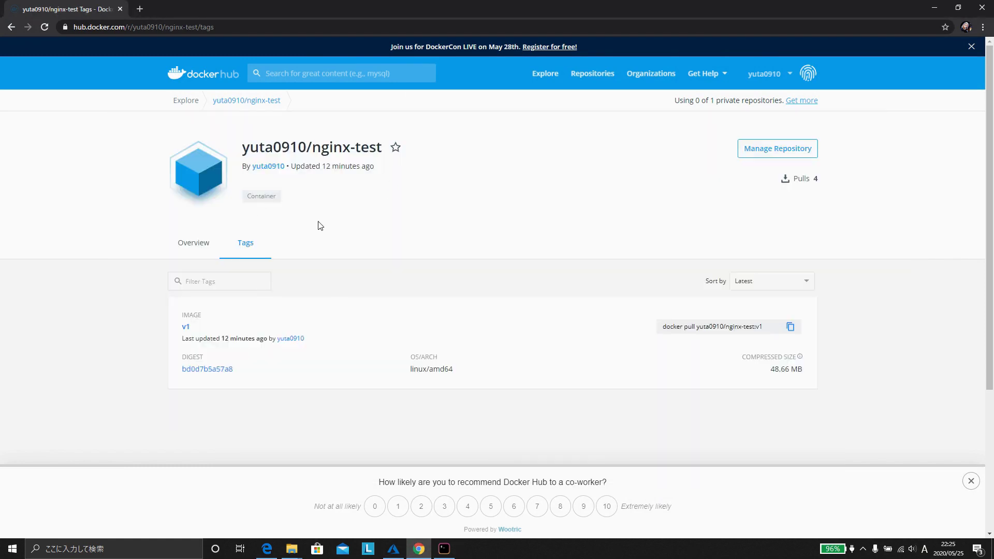
Return to the terminal and clear the earlier docker pull output
key("alt+Tab")
key("Return")
key("Return")
key("Return")
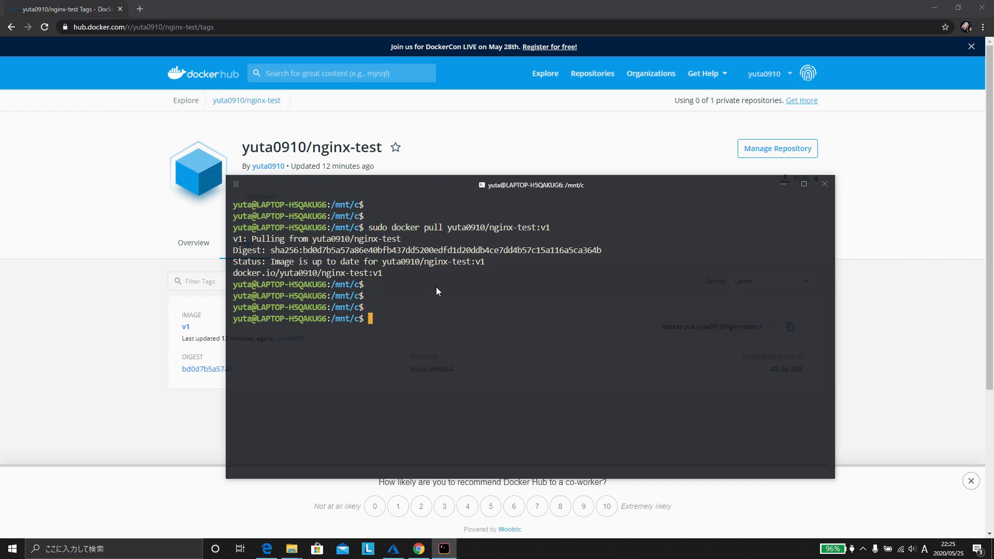
key("Up")
key("ctrl+c")
type("clear")
key("Return")
key("Return")
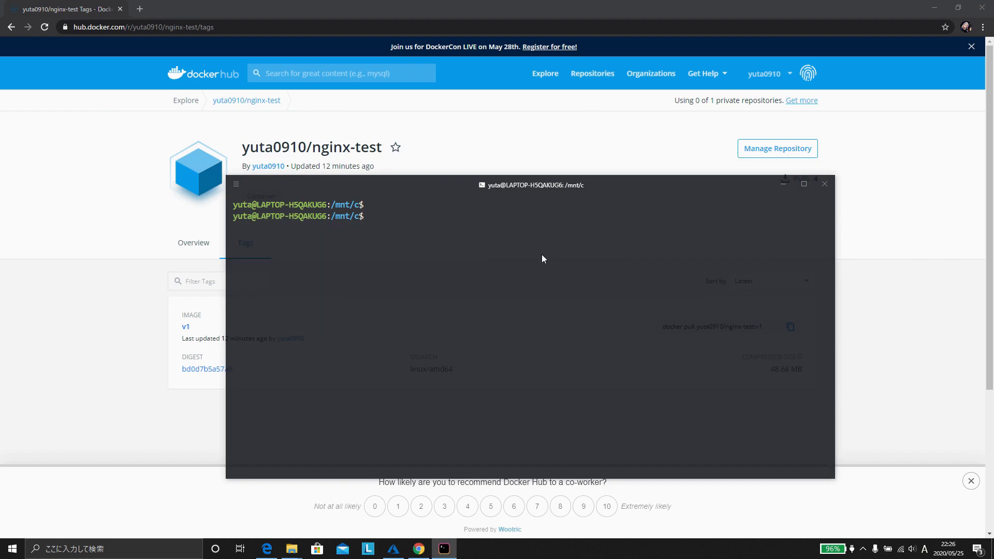
Begin a sudo docker pull command in the terminal, and copy the pull command from the nginx-test repository's overview on Docker Hub in Chrome
left_click(416, 111)
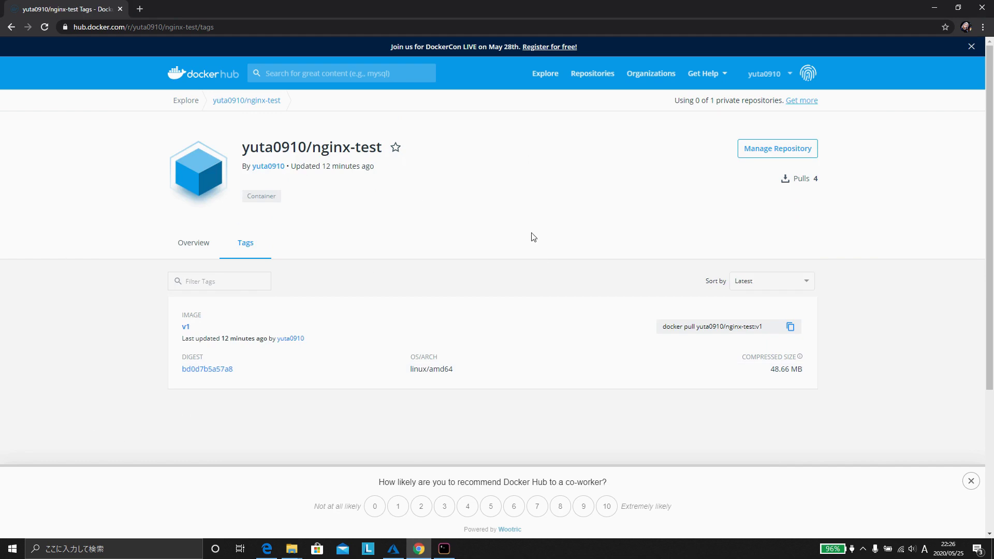
key("alt+Tab")
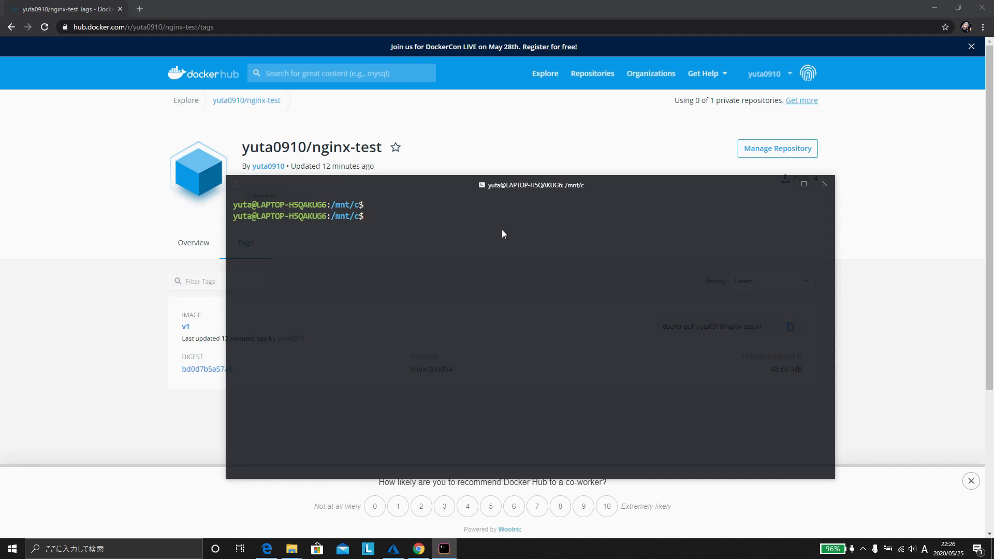
type("sudo docker pull")
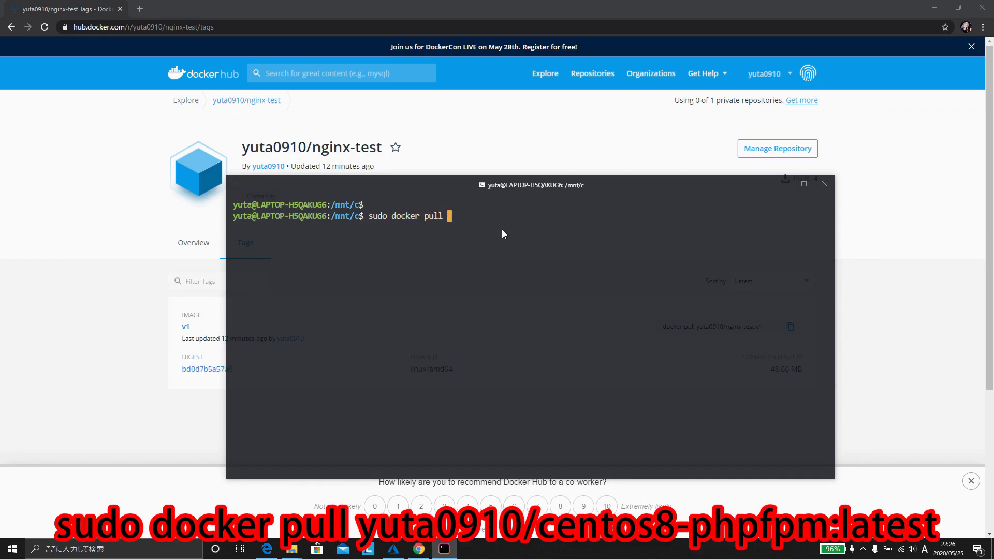
key("alt+Tab")
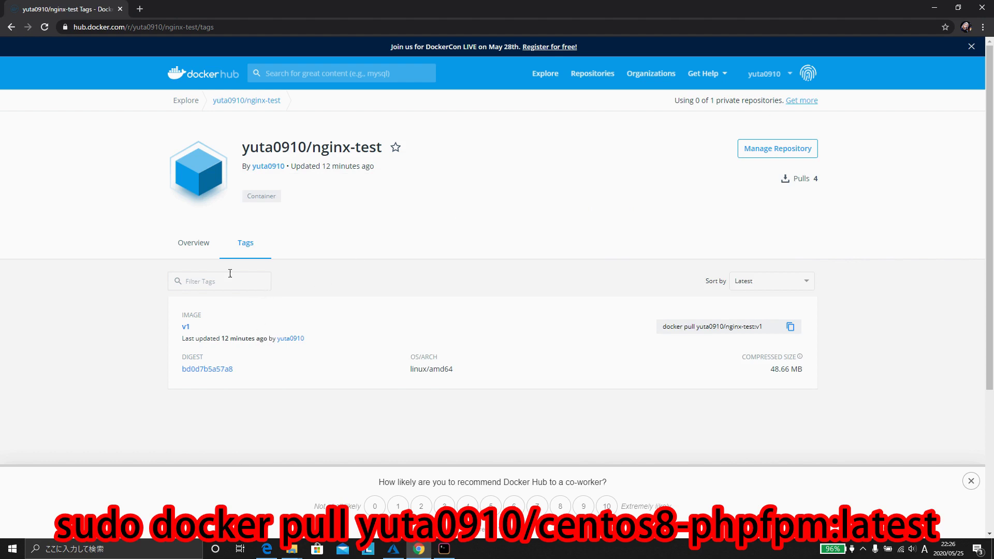
left_click(203, 249)
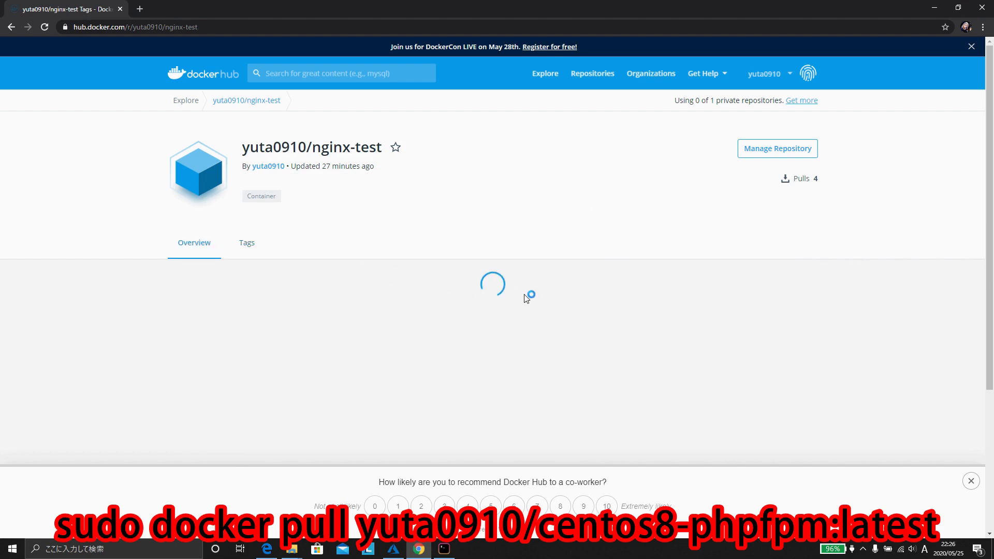
left_click(797, 323)
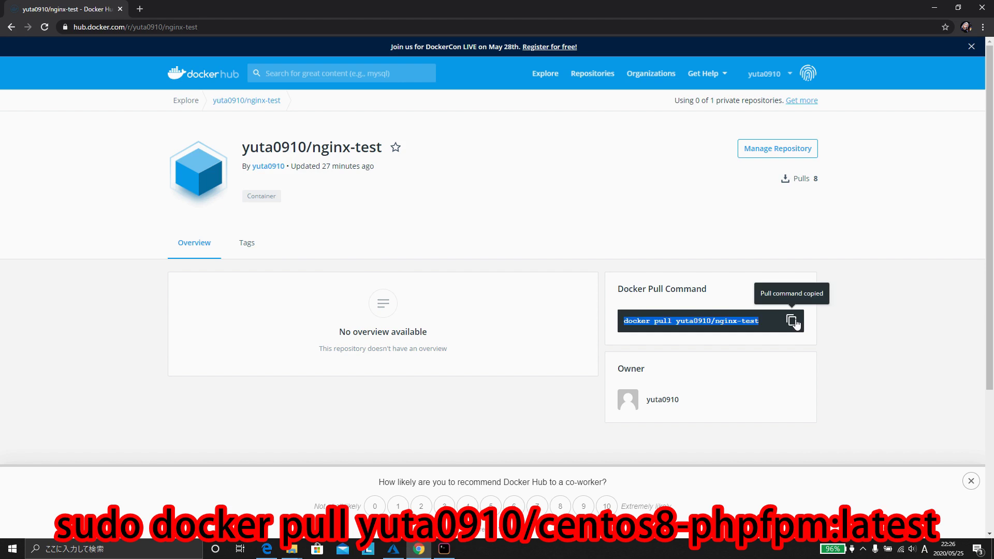
Switch back to the terminal and run the copied docker pull command with sudo for nginx-test, without a tag
key("alt+Tab")
key("BackSpace")
key("BackSpace")
key("BackSpace")
key("BackSpace")
key("BackSpace")
key("BackSpace")
key("BackSpace")
key("BackSpace")
key("BackSpace")
key("BackSpace")
key("BackSpace")
key("BackSpace")
key("ctrl+shift+v")
key("Return")
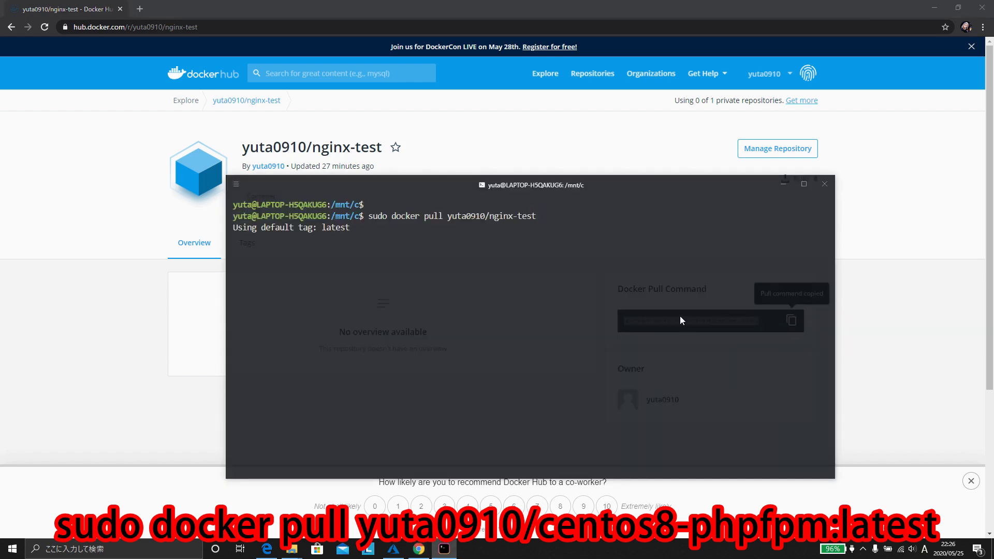
key("Return")
key("Return")
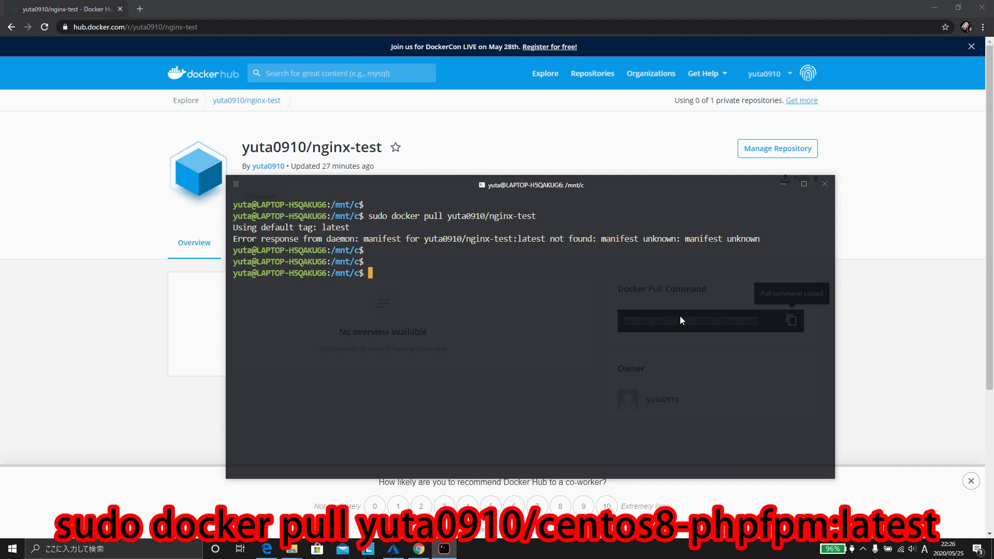
Retry the sudo docker pull of nginx-test with the v1 tag appended after a colon
key("Up")
type(":")
key("Return")
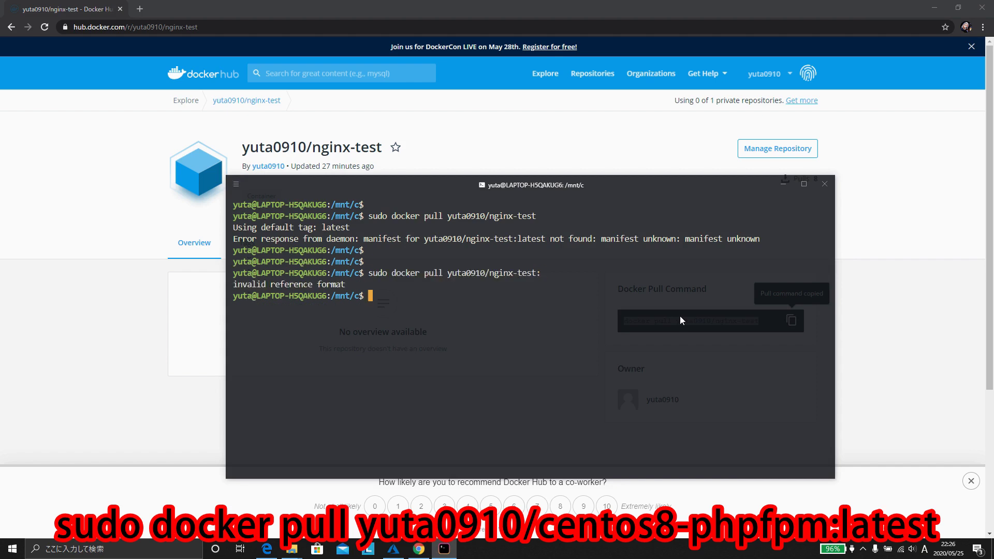
type("v1")
Try to run nginx-test:v1 without a namespace as a detached container named nginx-test, mapping ports 8080:80
key("Up")
type("v1")
key("Return")
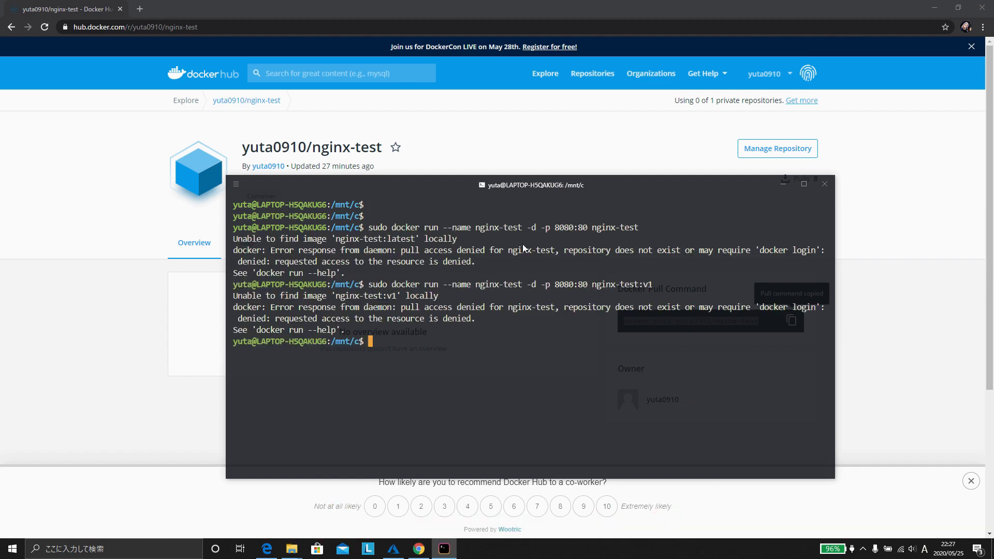
Run nginx-test:v1 from the user's Docker Hub namespace with sudo docker run, detached, named nginx-test and mapping ports 8080:80
key("Up")
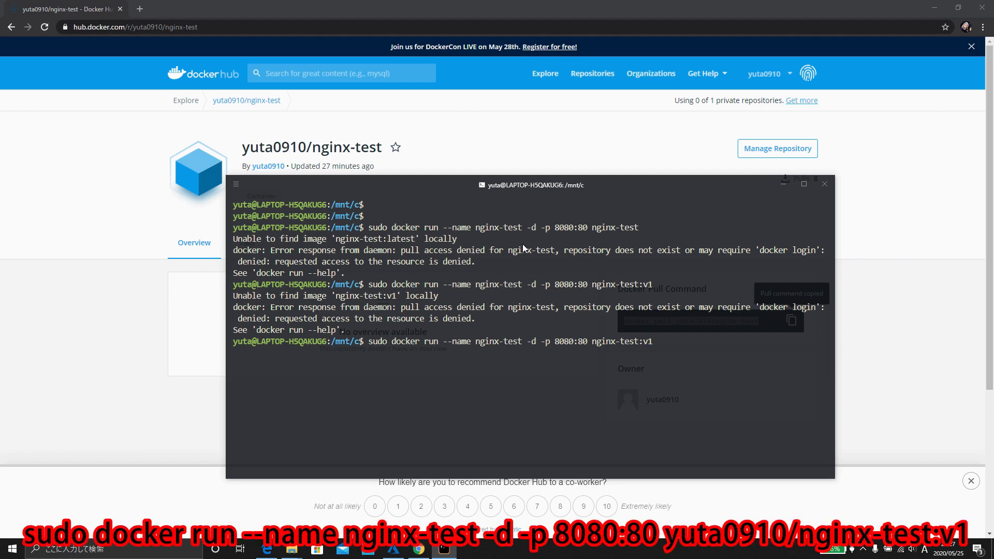
key("Left")
key("Left")
key("Left")
key("Left")
key("Left")
key("Left")
key("Left")
key("Left")
key("Left")
key("Left")
key("Left")
key("Left")
key("Left")
type("yuta0910/")
key("Return")
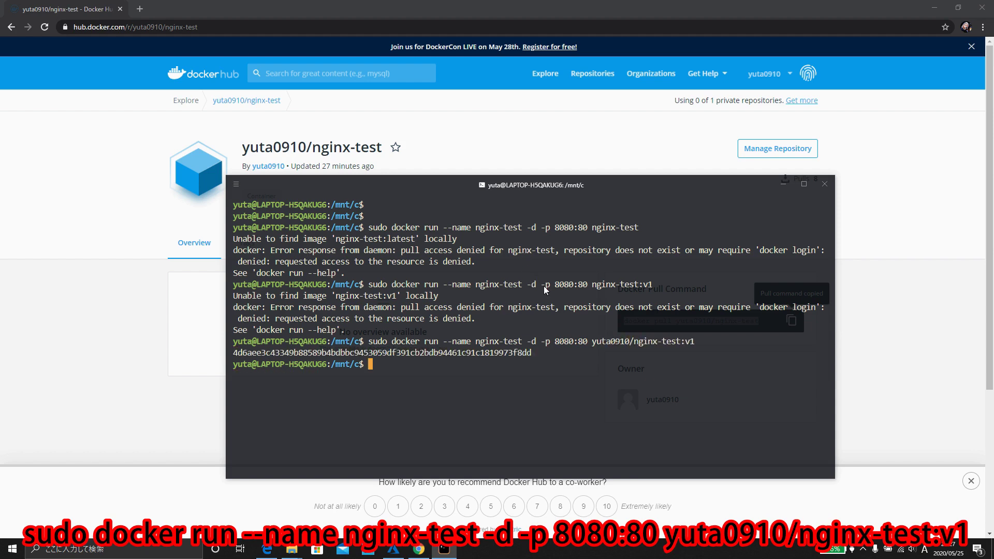
key("Return")
key("Return")
key("Return")
key("Return")
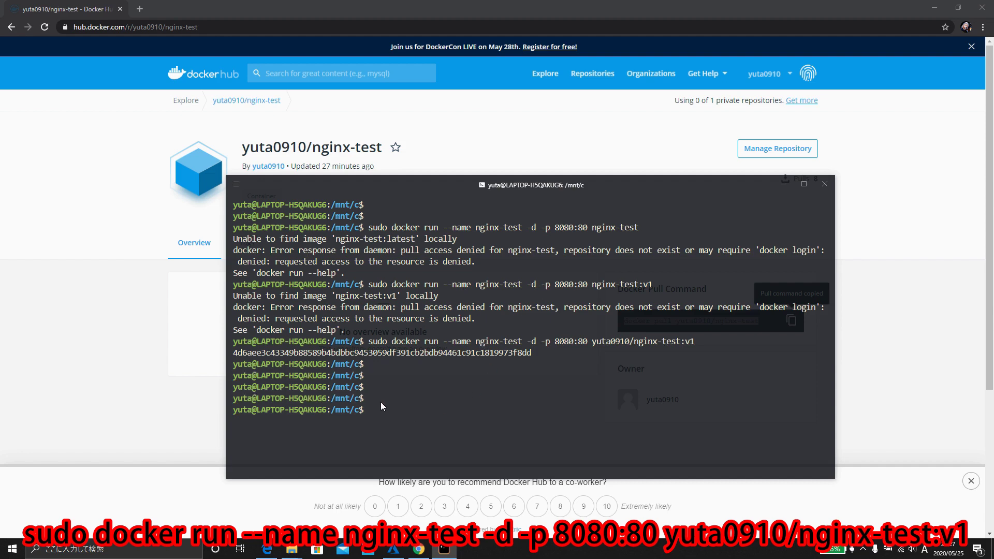
Switch to Edge and open localhost:8080 in a new tab to check the running container's page
key("alt+Tab")
key("alt+Tab")
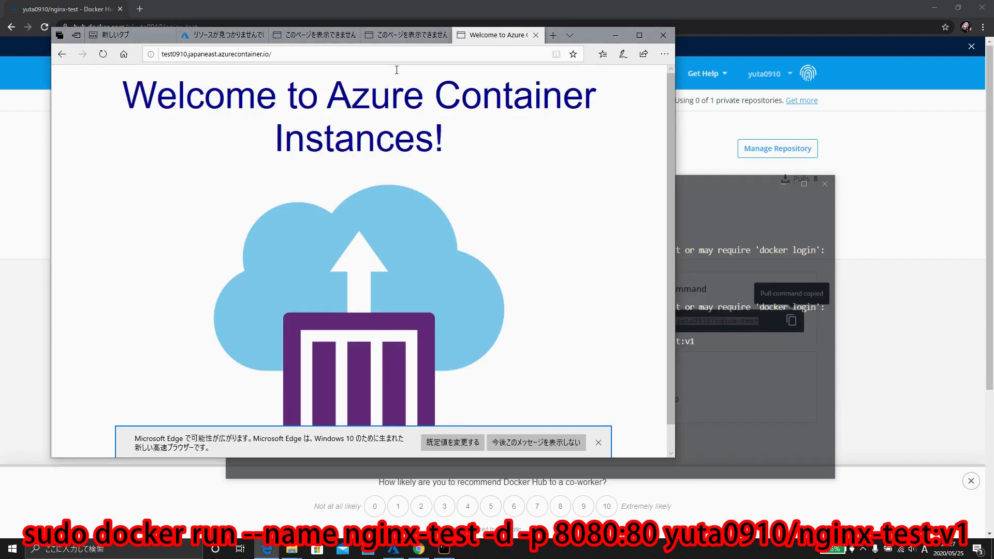
left_click(553, 35)
type("localhost:8080")
key("Return")
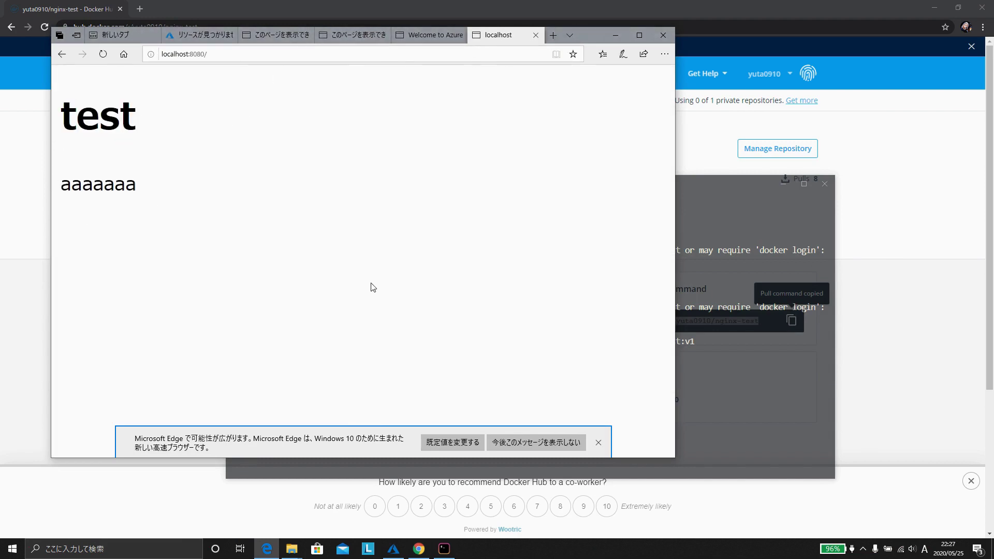
Switch to the Azure portal and reopen the コンテナー インスタンス list from the home page
left_click(731, 268)
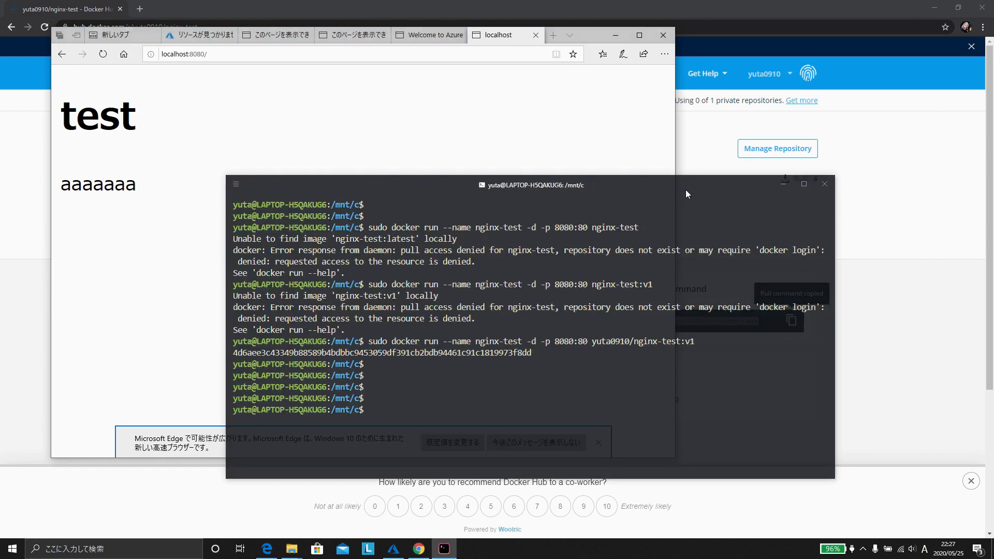
key("alt+Tab")
key("Tab")
key("Tab")
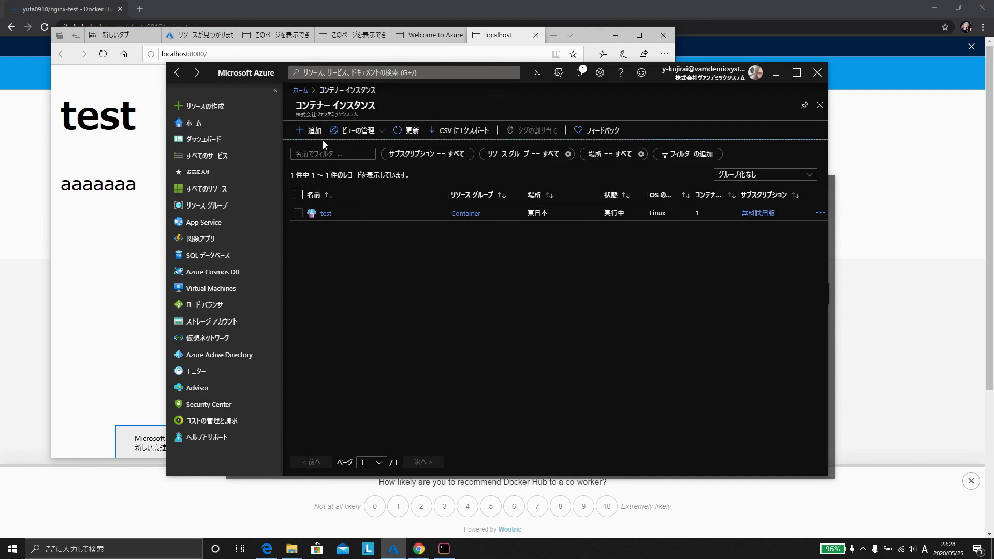
left_click(301, 90)
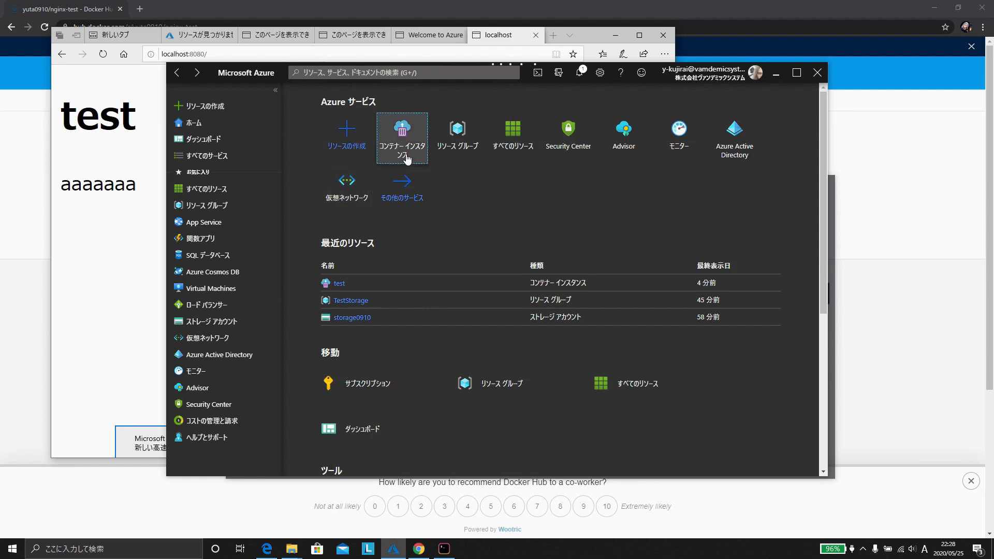
left_click(402, 134)
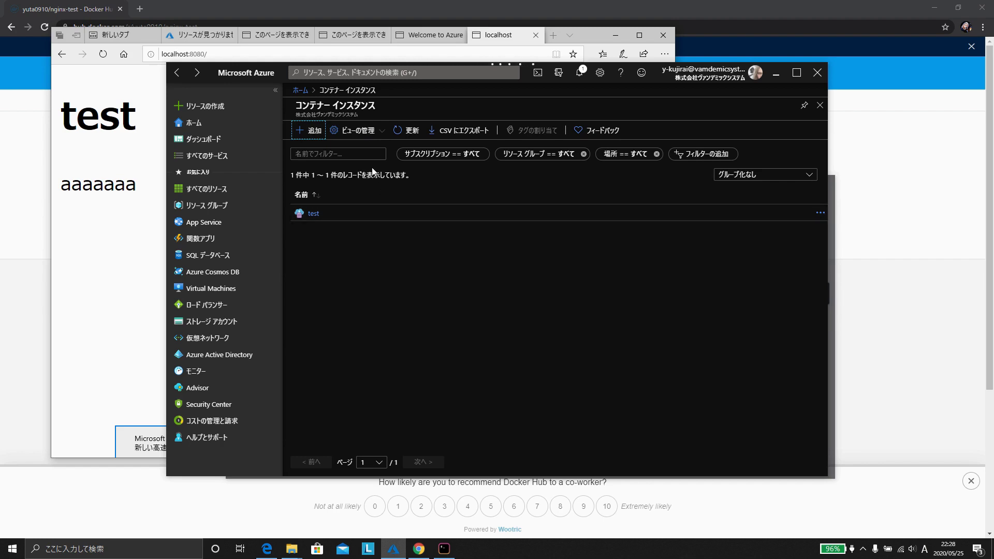
Start creating a container instance in the Container resource group and name it test-nginx
left_click(321, 133)
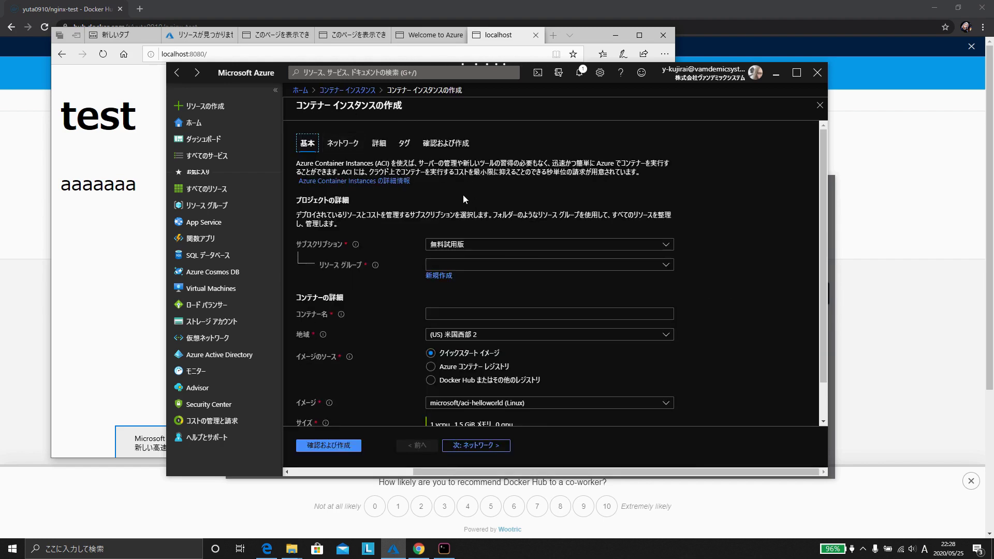
left_click(487, 265)
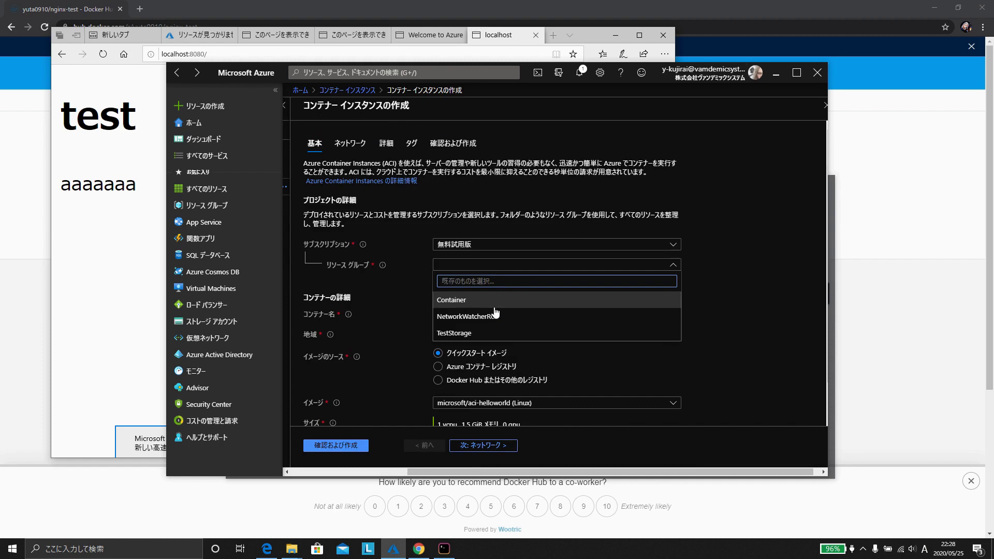
left_click(497, 303)
left_click(506, 310)
type("test-nginx")
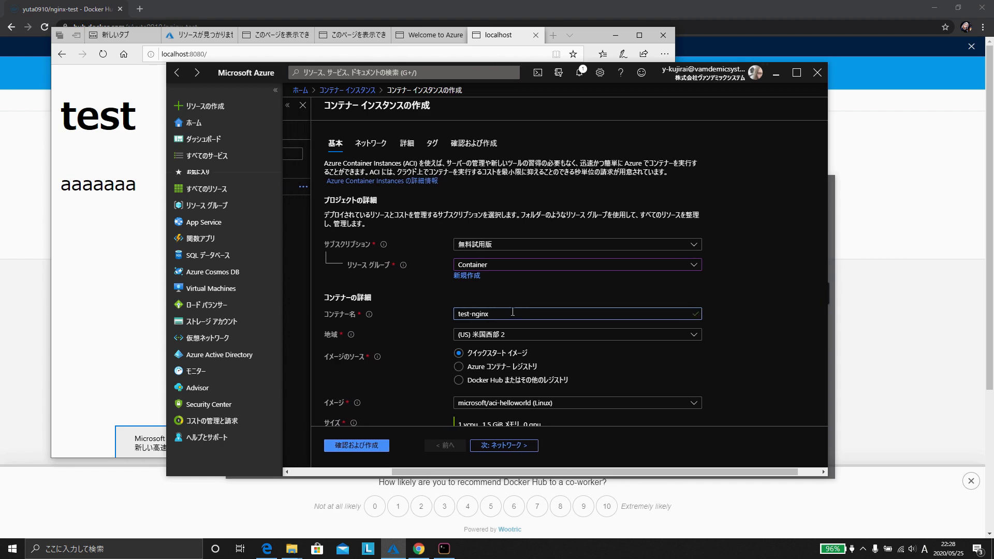
Set the region to (Asia Pacific) 東日本 and the image source to Docker Hub またはその他のレジストリ
left_click(538, 334)
scroll(539, 292, "down", 5)
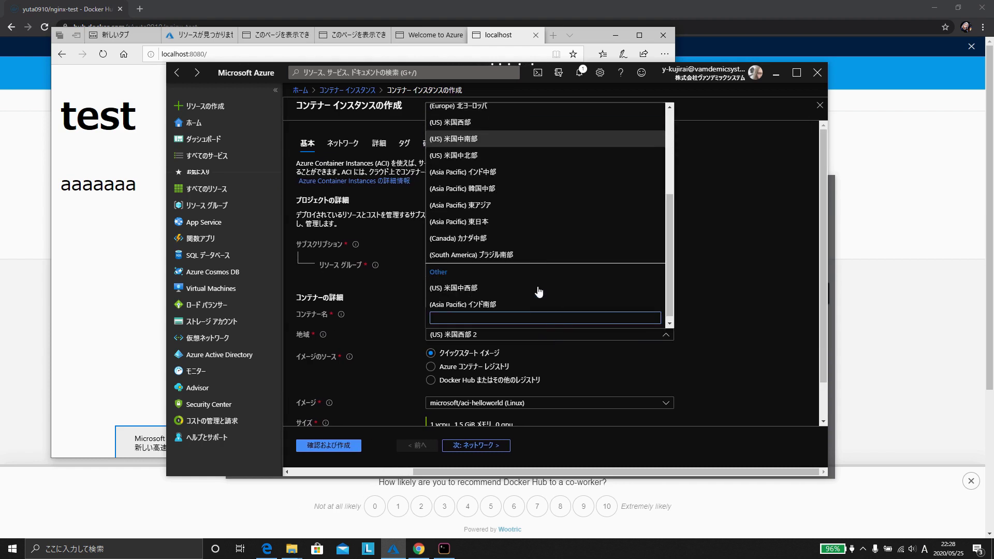
left_click(539, 222)
scroll(670, 291, "down", 2)
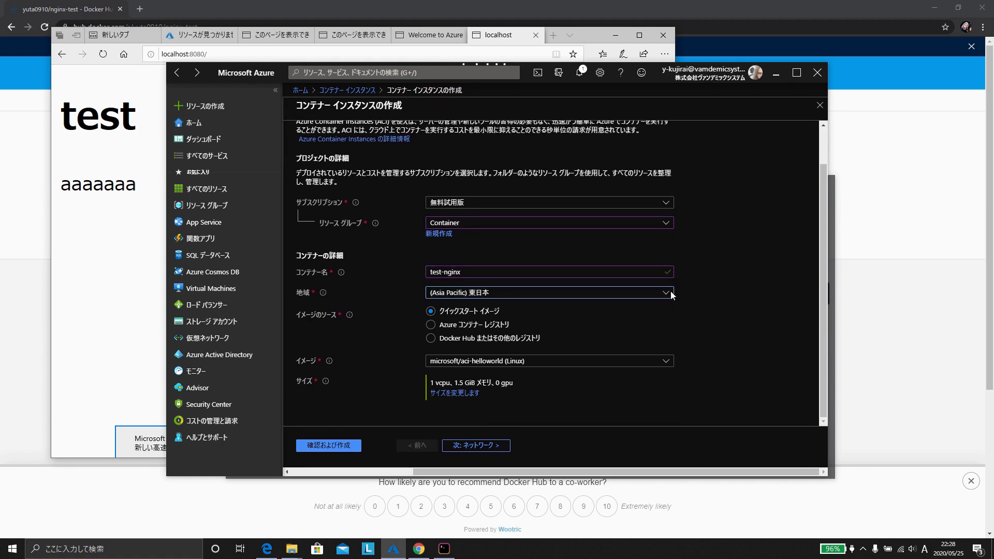
left_click(518, 338)
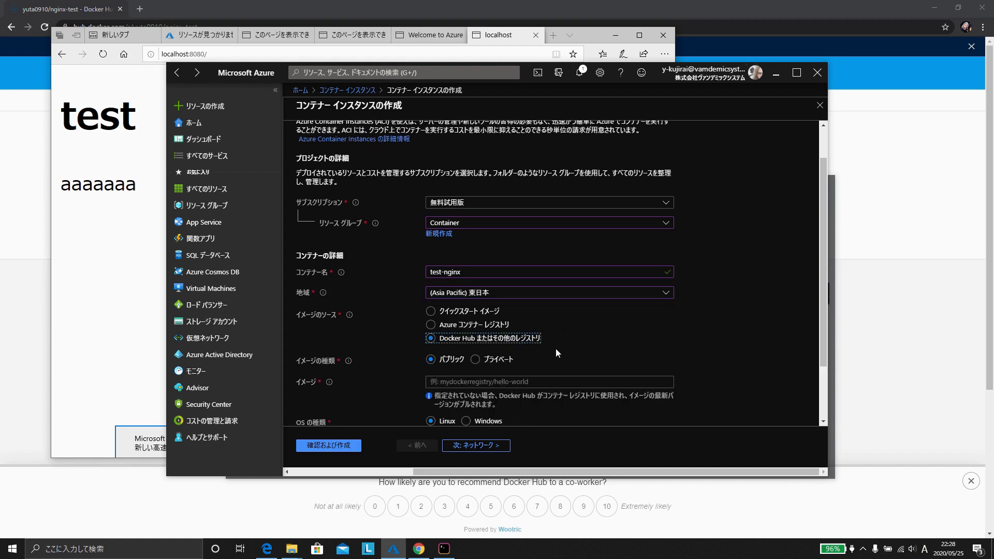